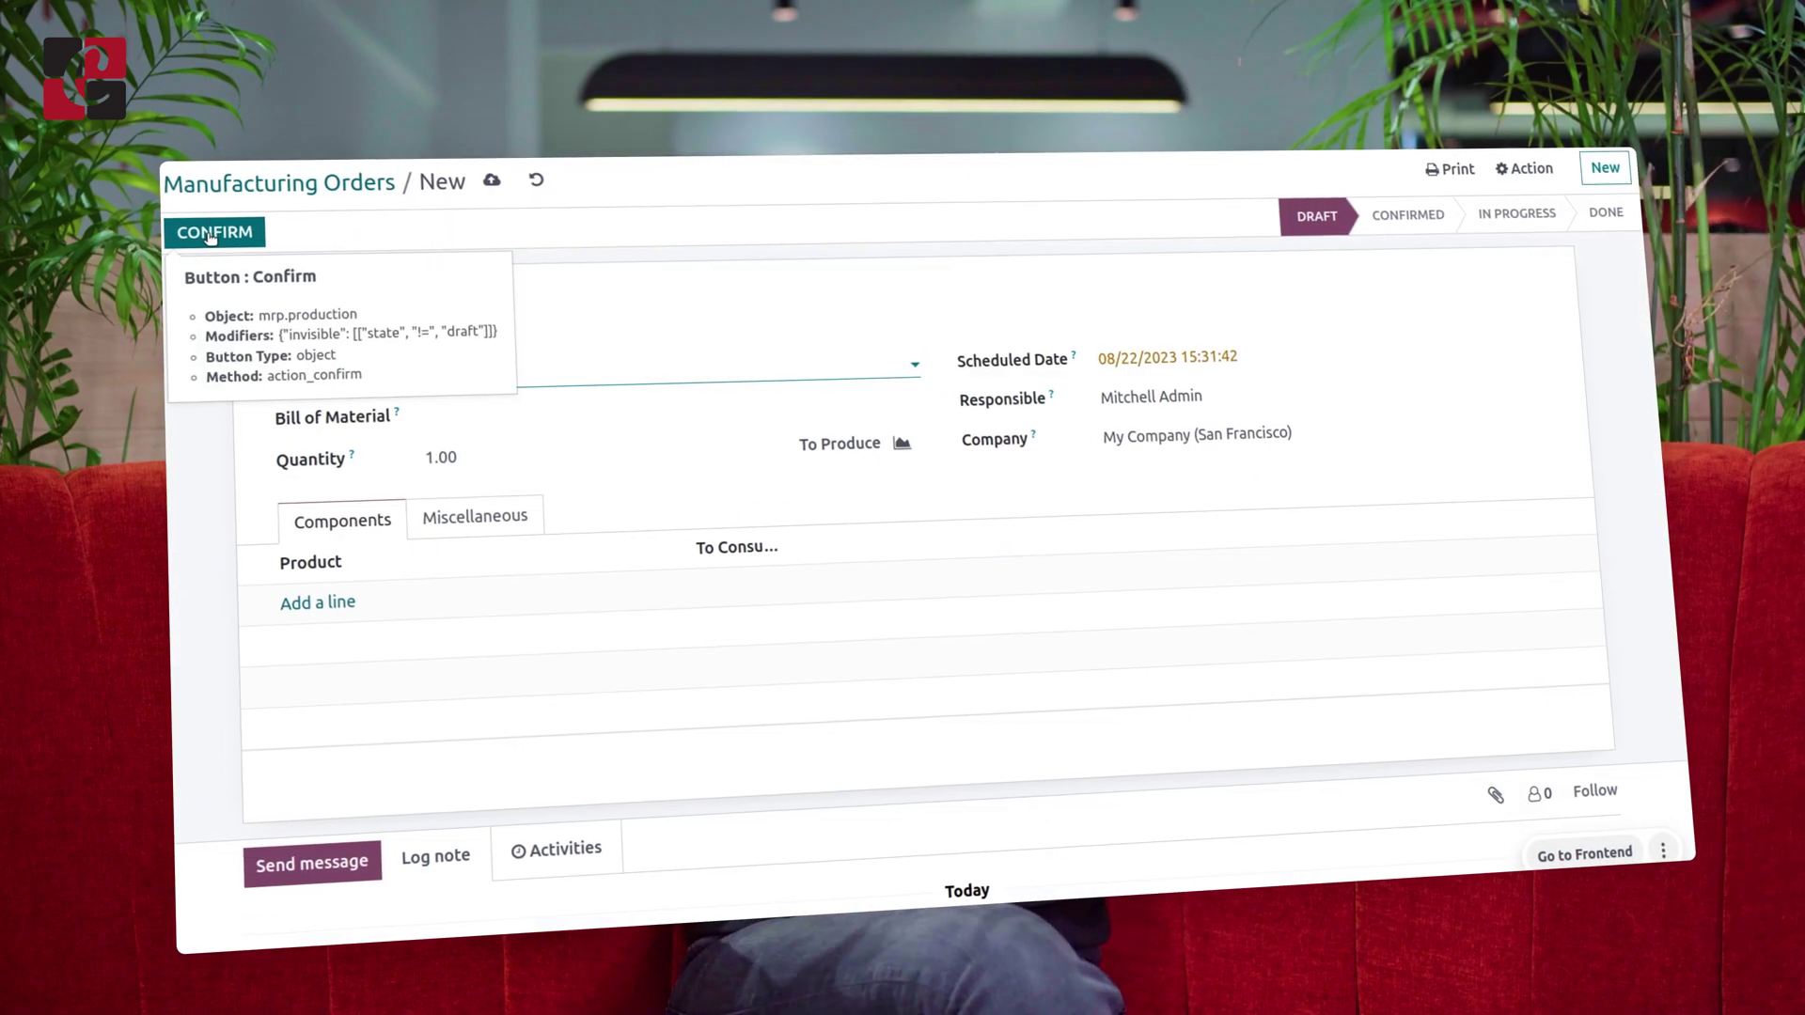
Set the new order's Bill of Material to Wooden chair by searching 'woode'.
{"action": "left_click", "coordinate": [522, 410]}
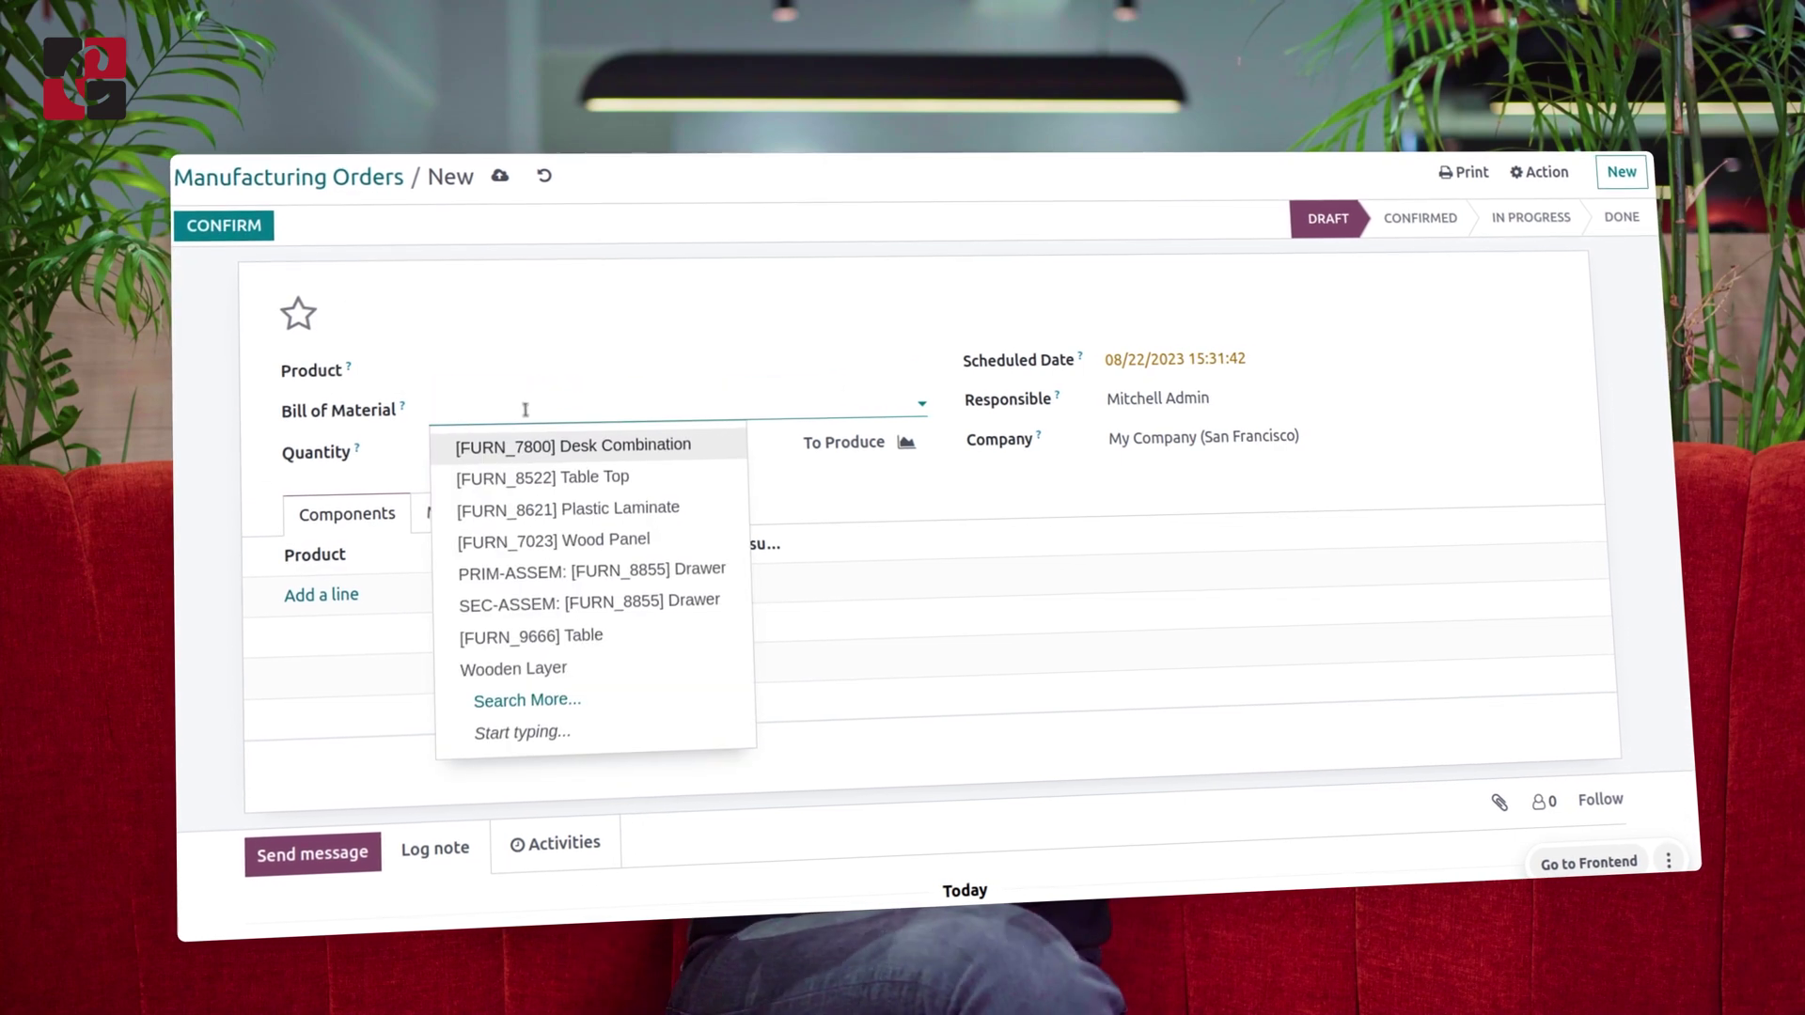
{"action": "type", "text": "woode"}
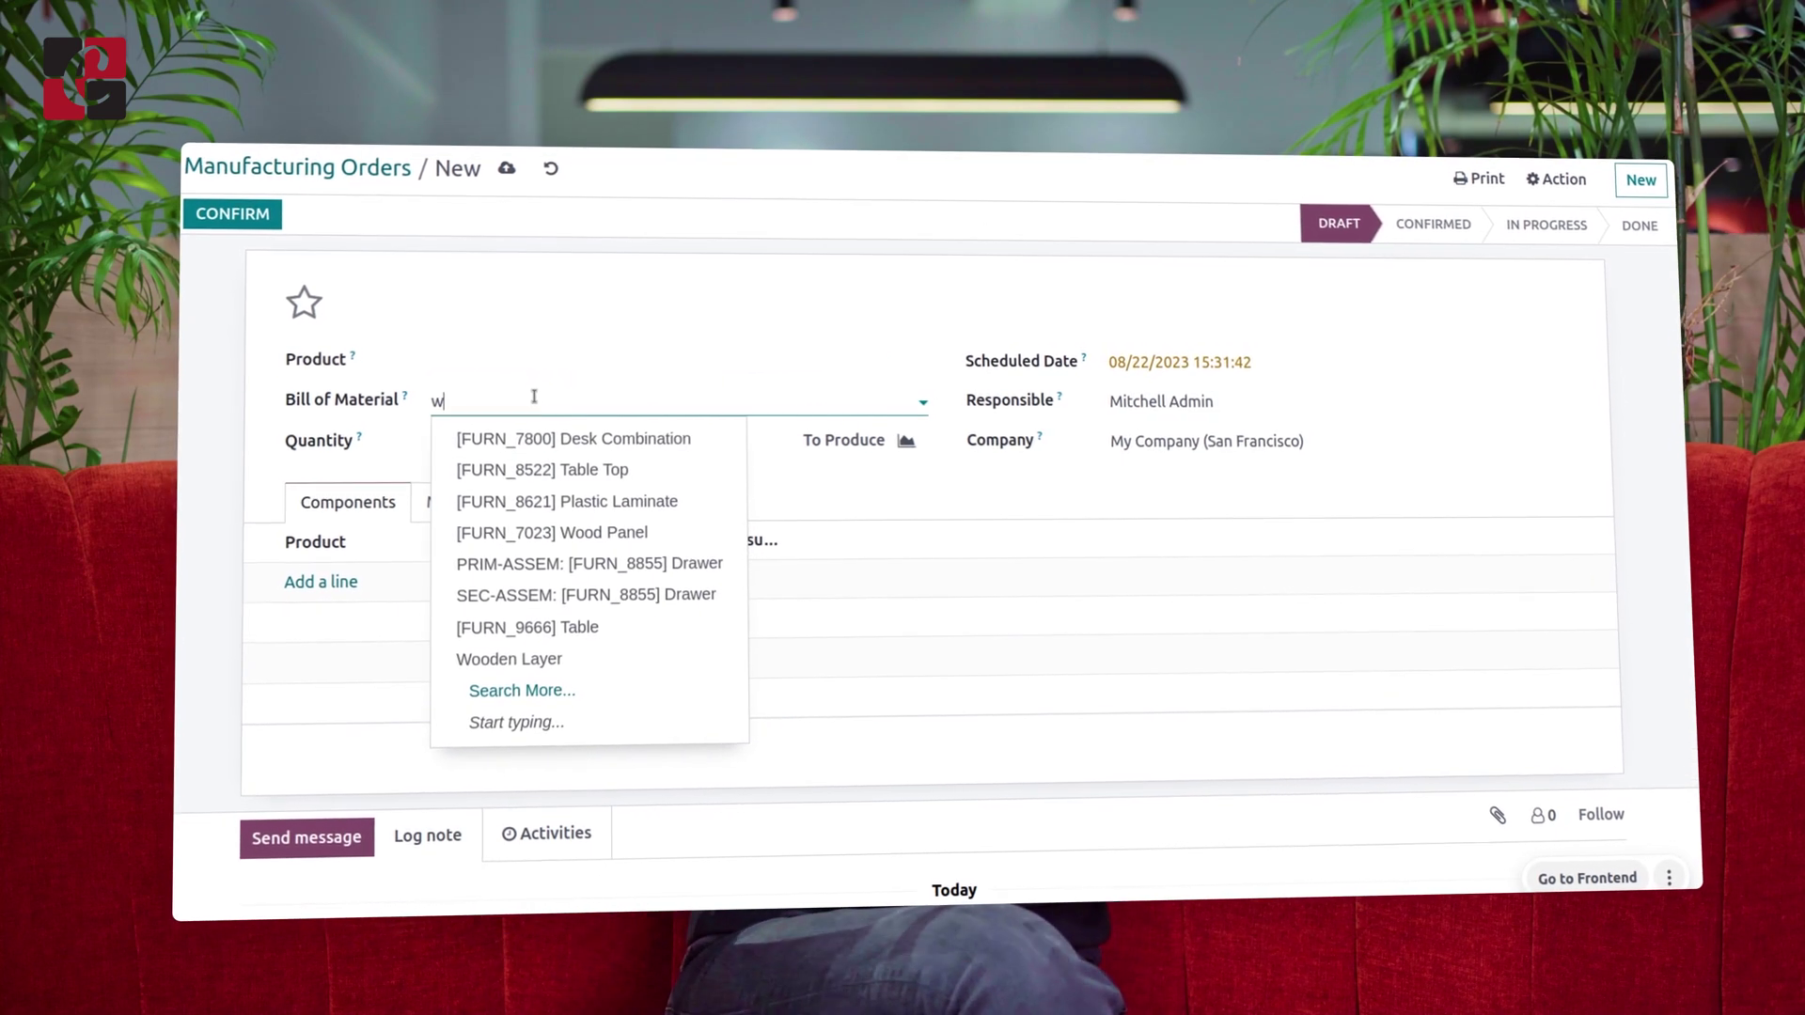
{"action": "key", "text": "Down"}
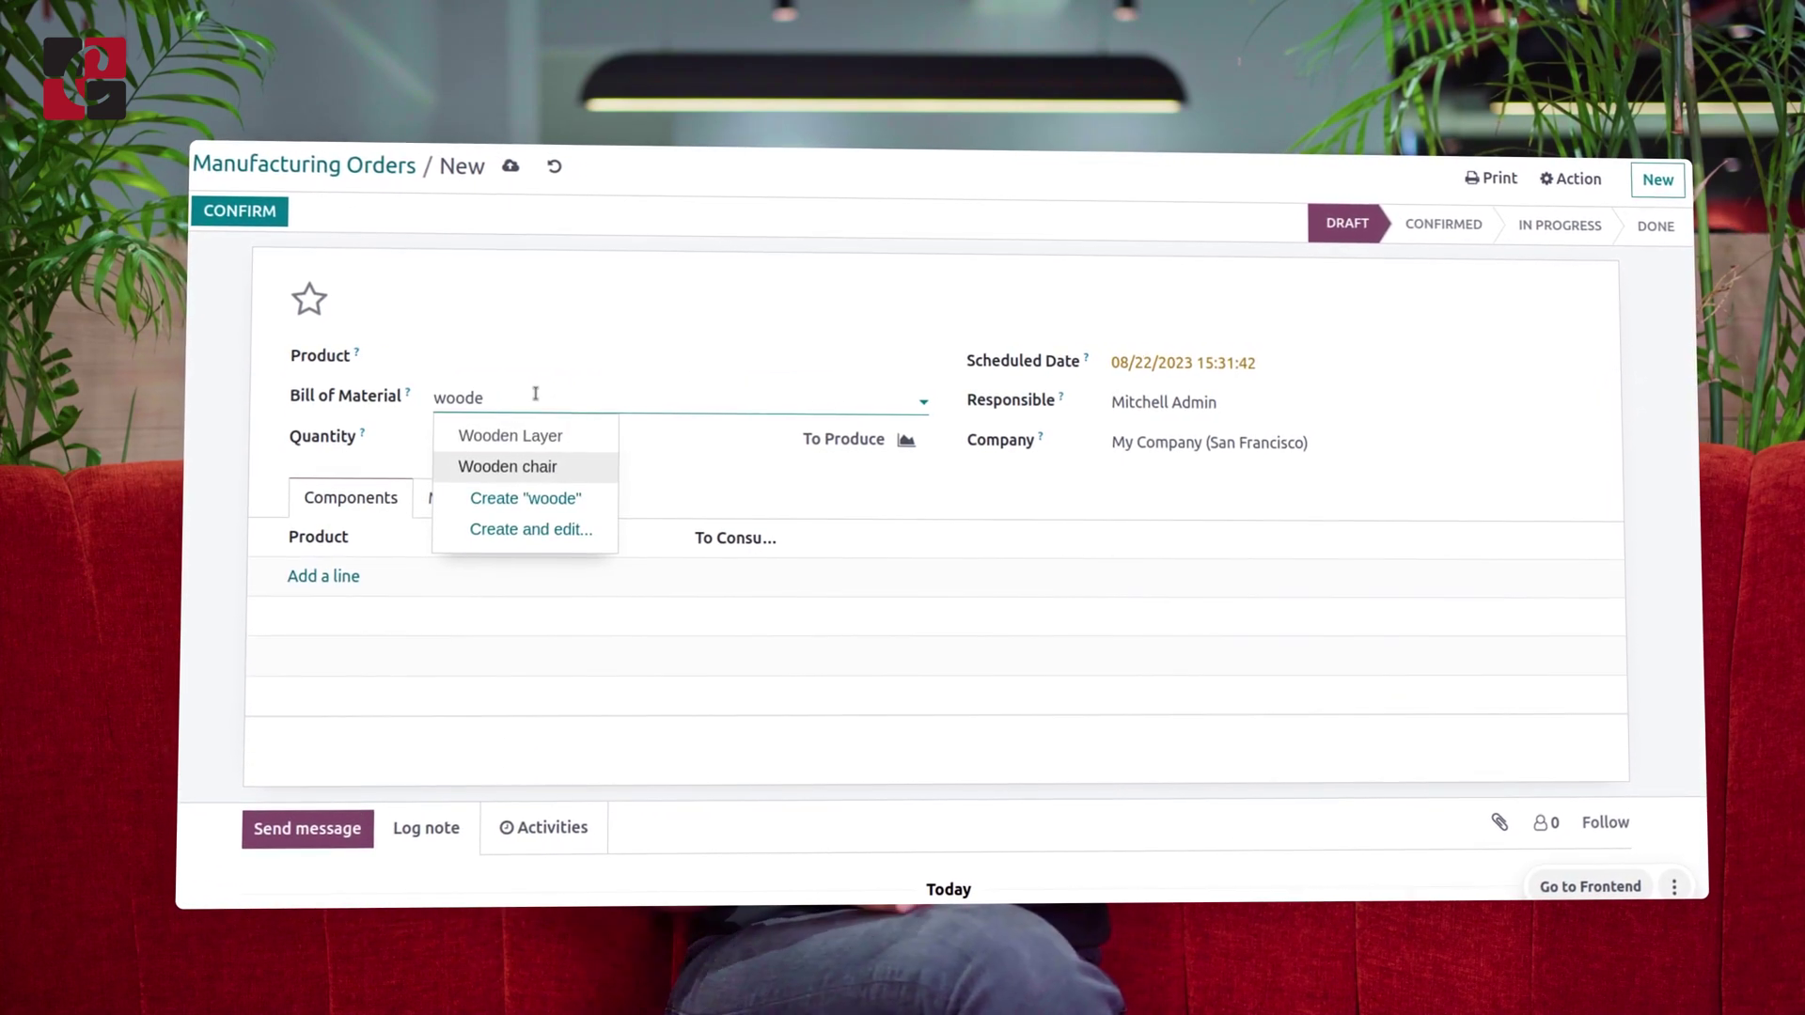
{"action": "key", "text": "Return"}
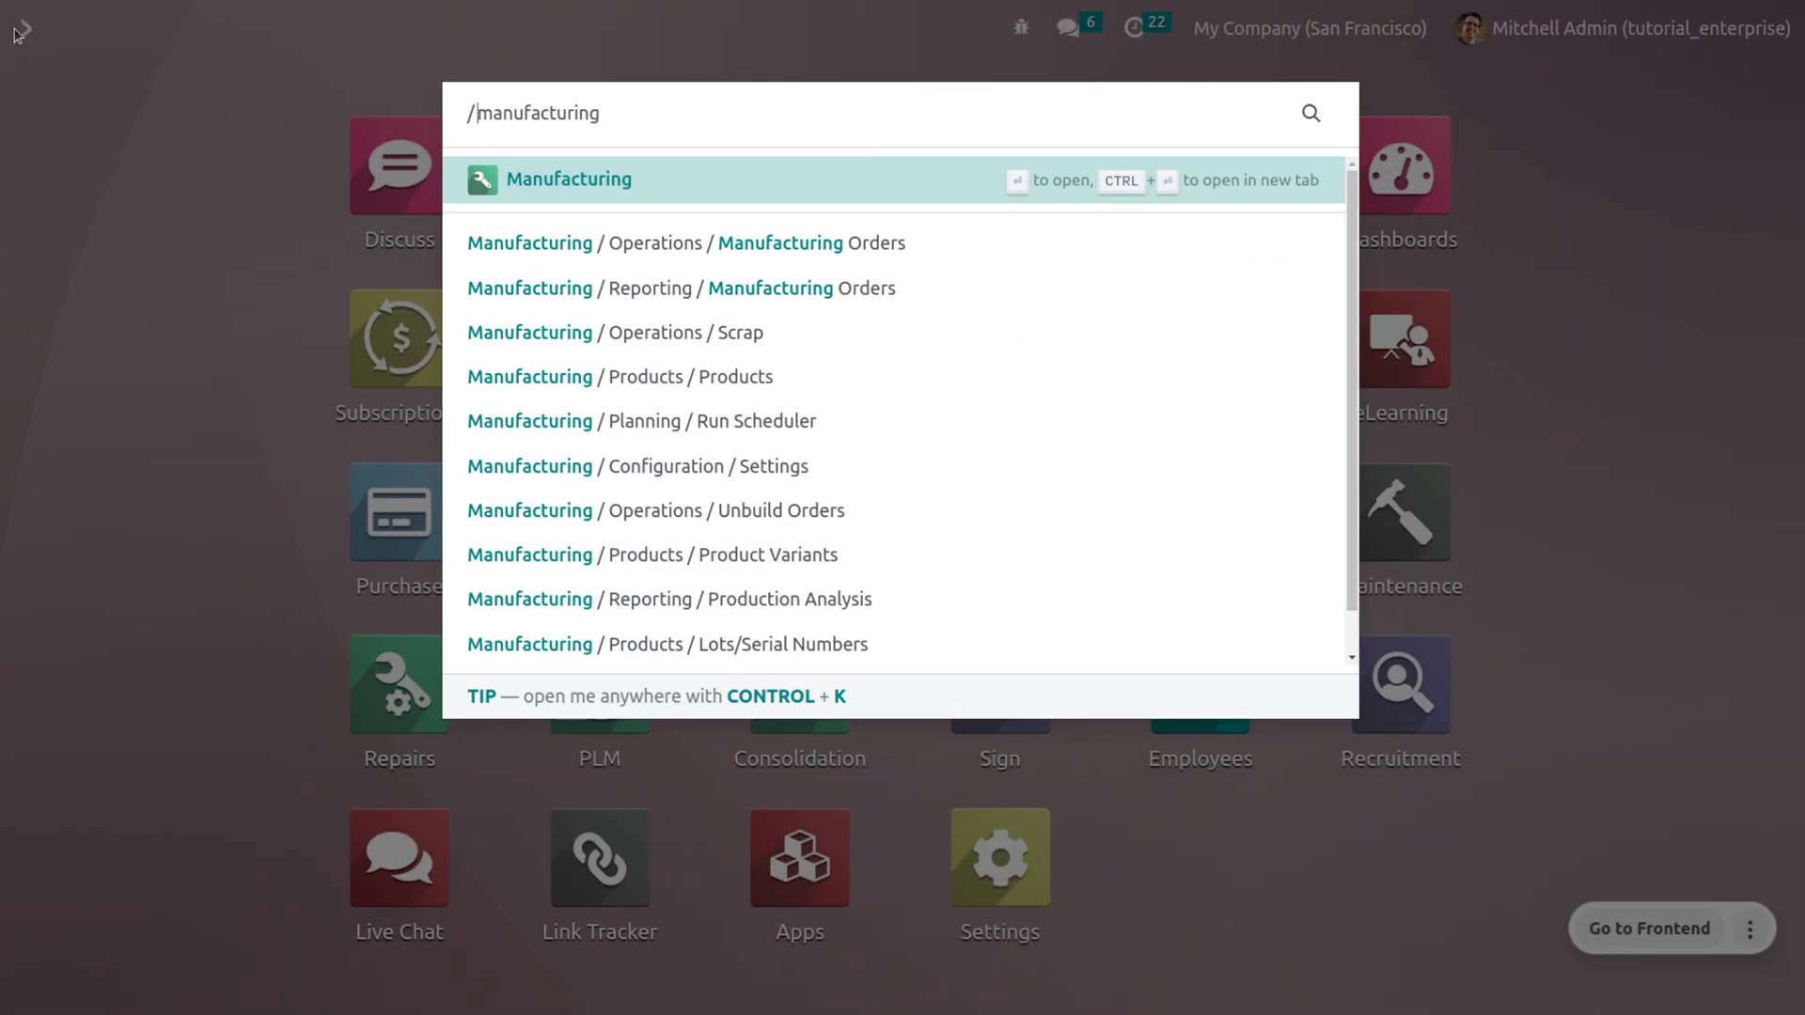
Open the Manufacturing app from the '/manufacturing' menu search.
{"action": "key", "text": "Return"}
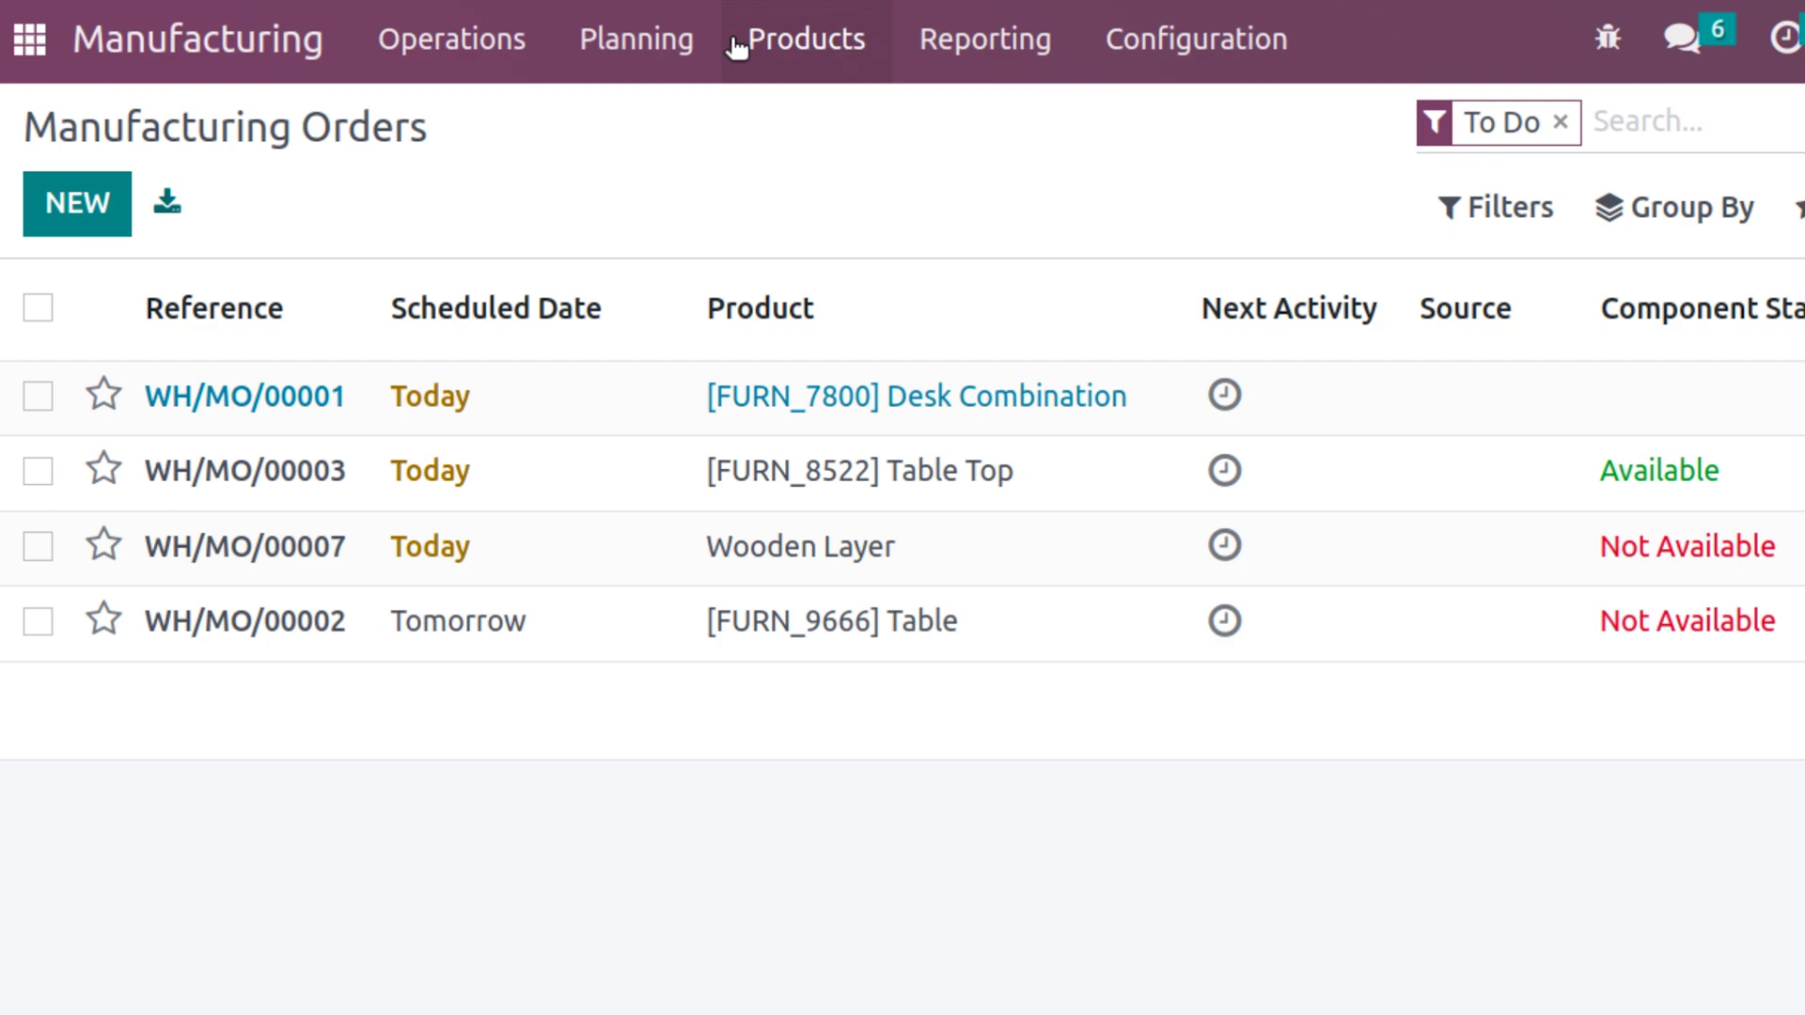
Show the Manufacturing Products catalogue of 63 products.
{"action": "left_click", "coordinate": [738, 47]}
{"action": "left_click", "coordinate": [806, 122]}
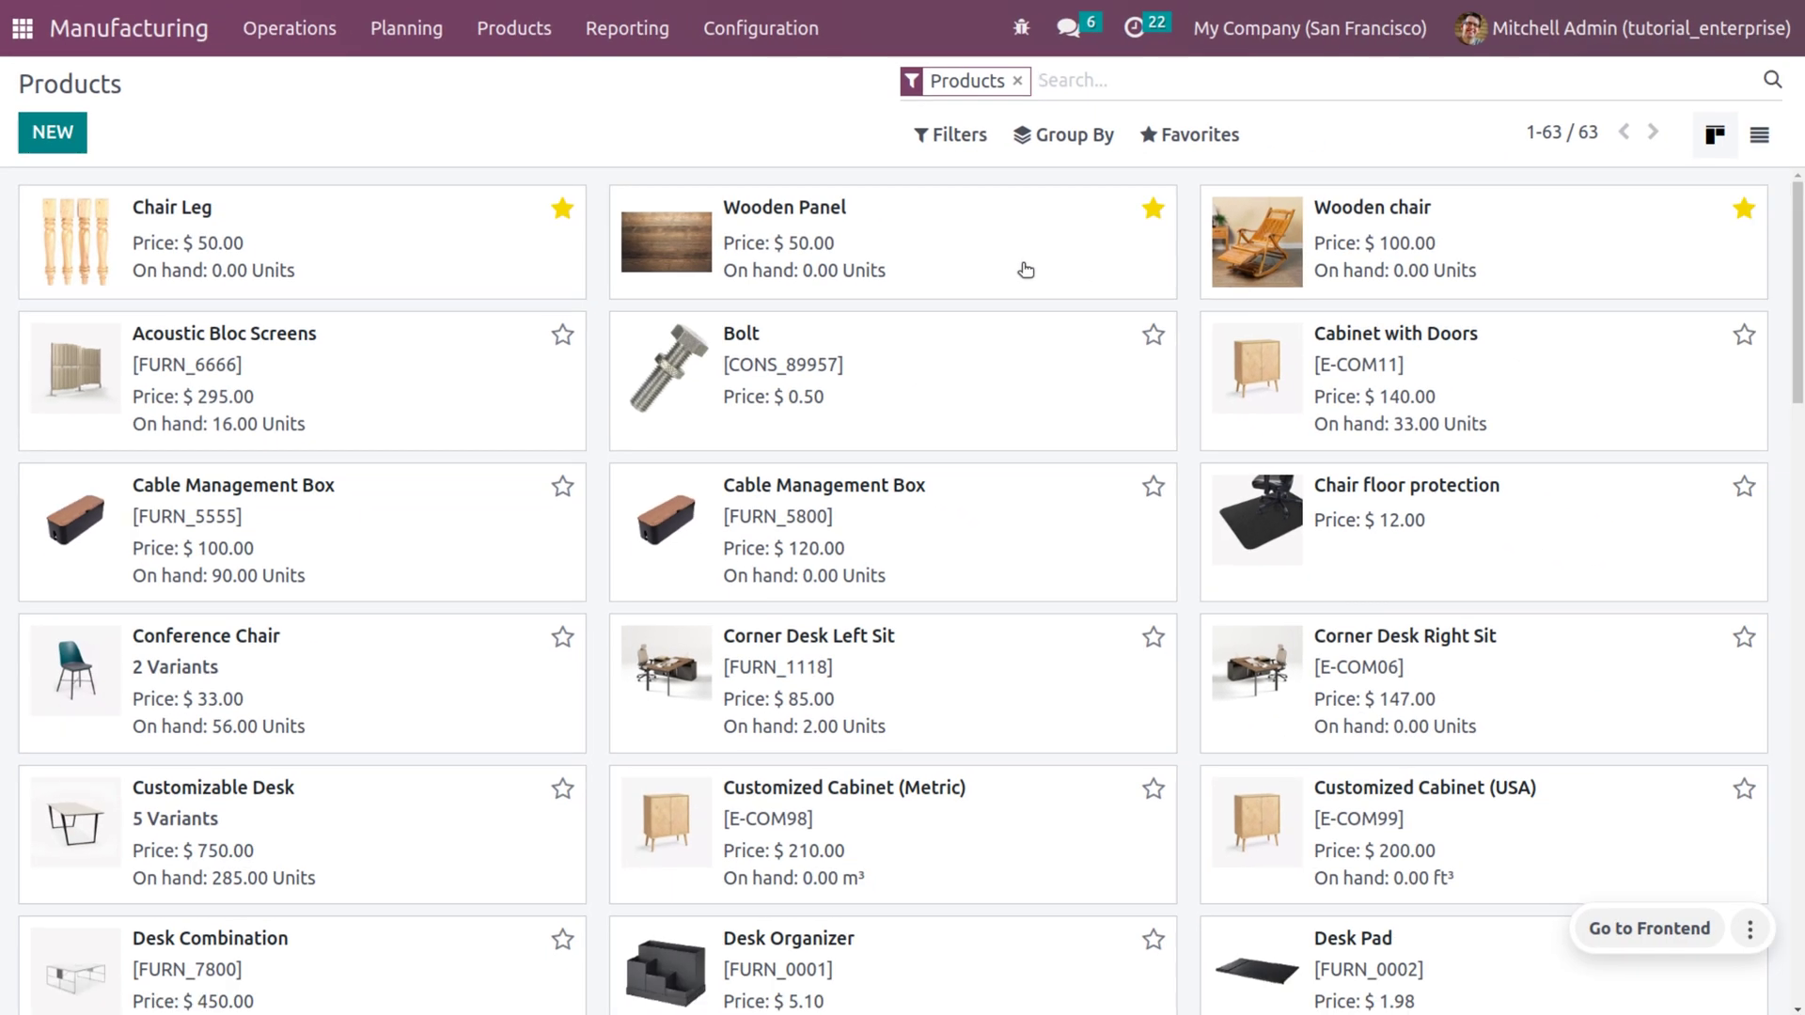
Open the Wooden chair product and list its bills of materials.
{"action": "left_click", "coordinate": [1543, 200]}
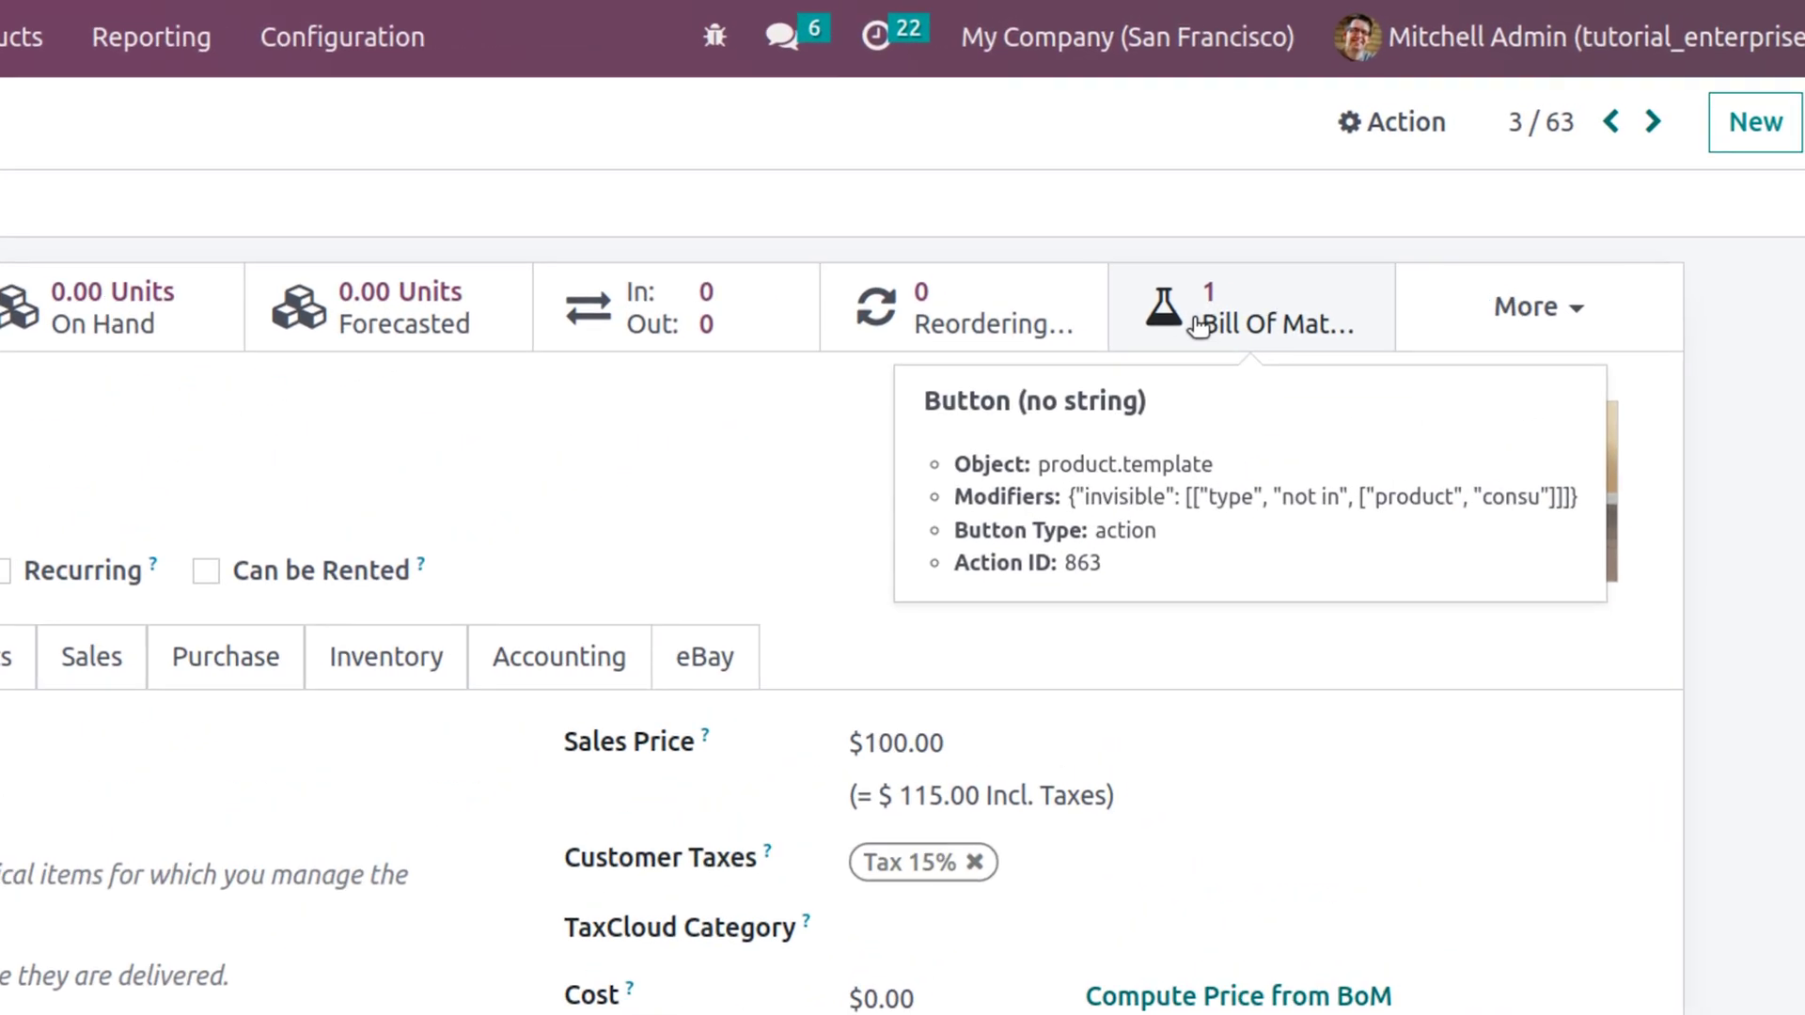
{"action": "left_click", "coordinate": [1198, 324]}
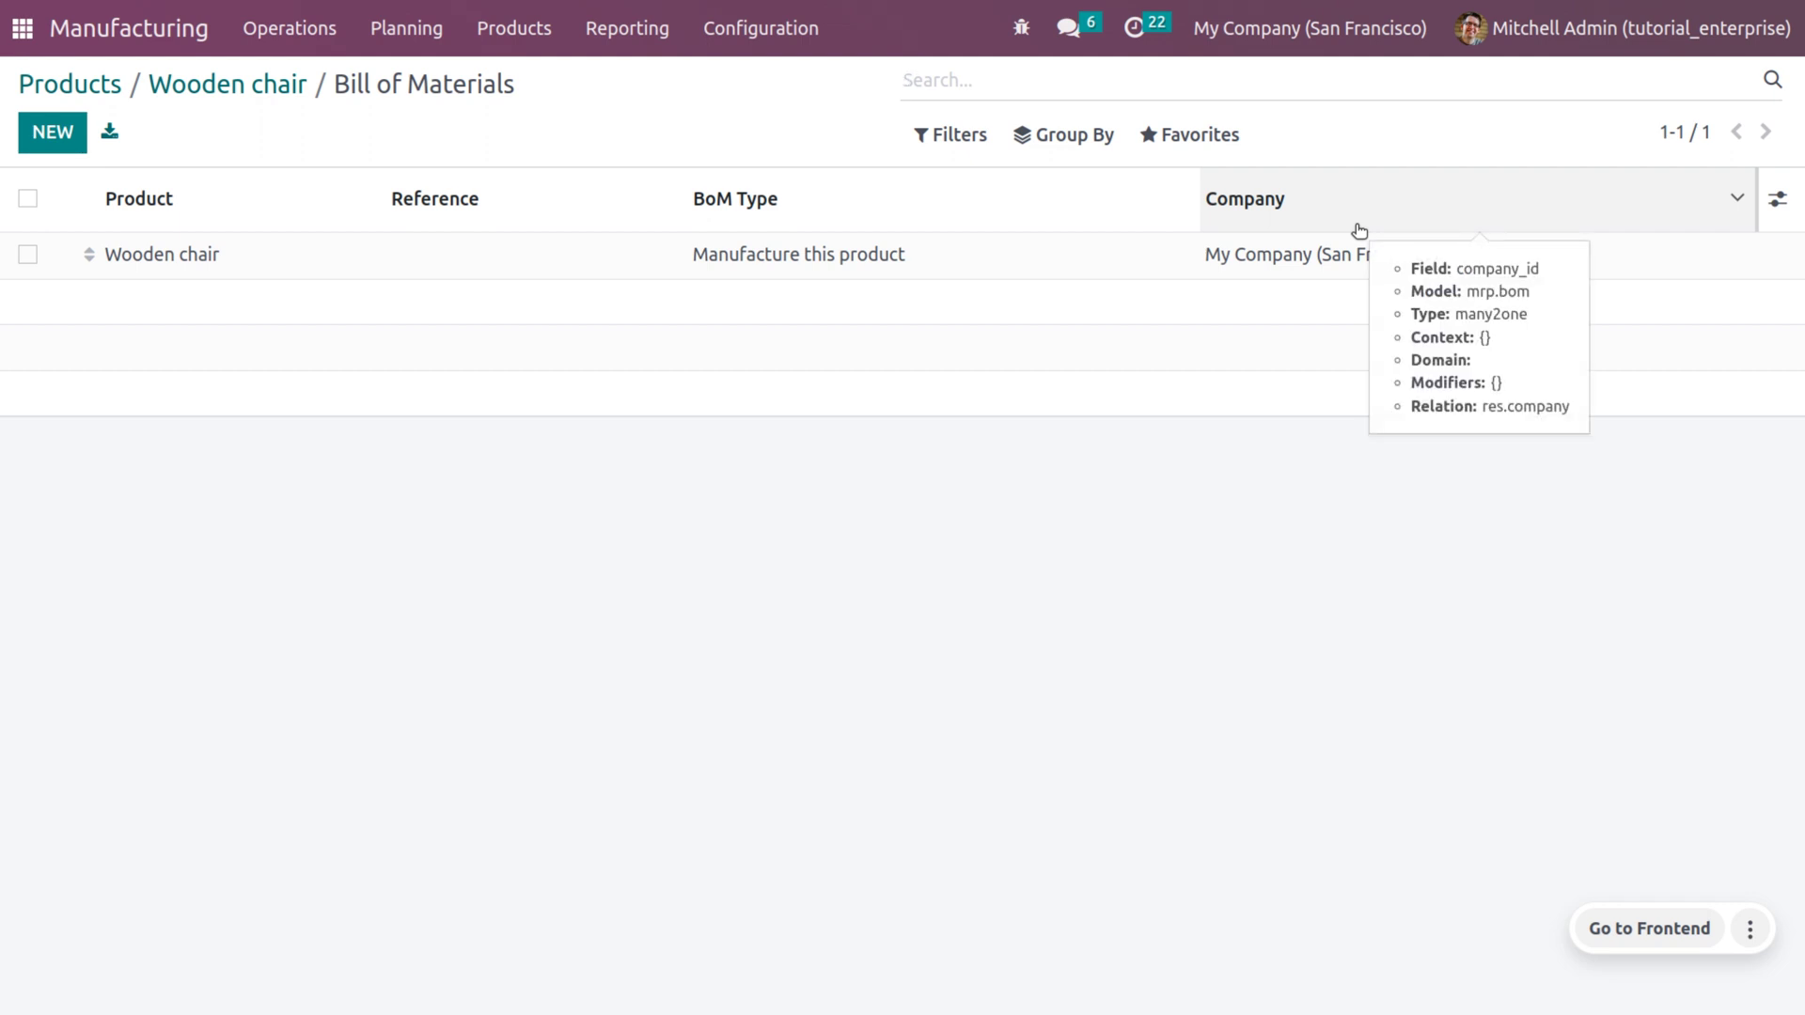
Open the Wooden chair BoM (4 Chair Leg, 1 Wooden Panel) and select the Chair Leg line.
{"action": "left_click", "coordinate": [1042, 243]}
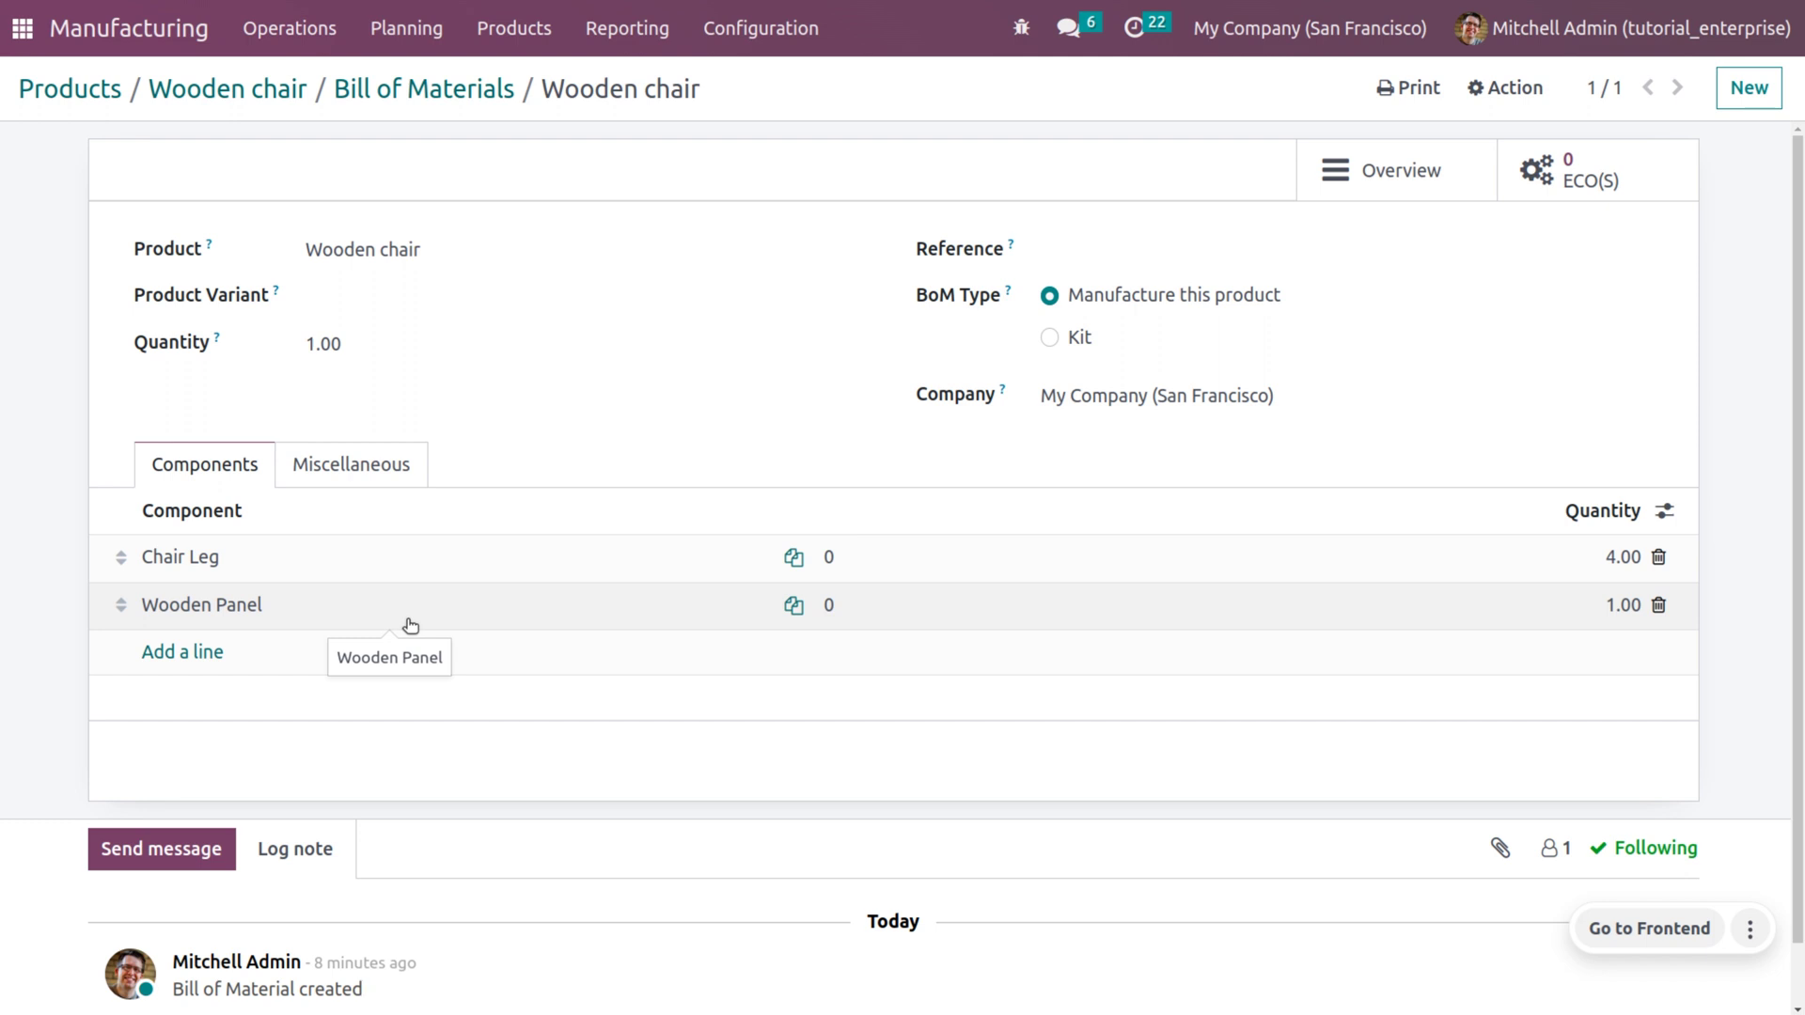
{"action": "left_click", "coordinate": [598, 575]}
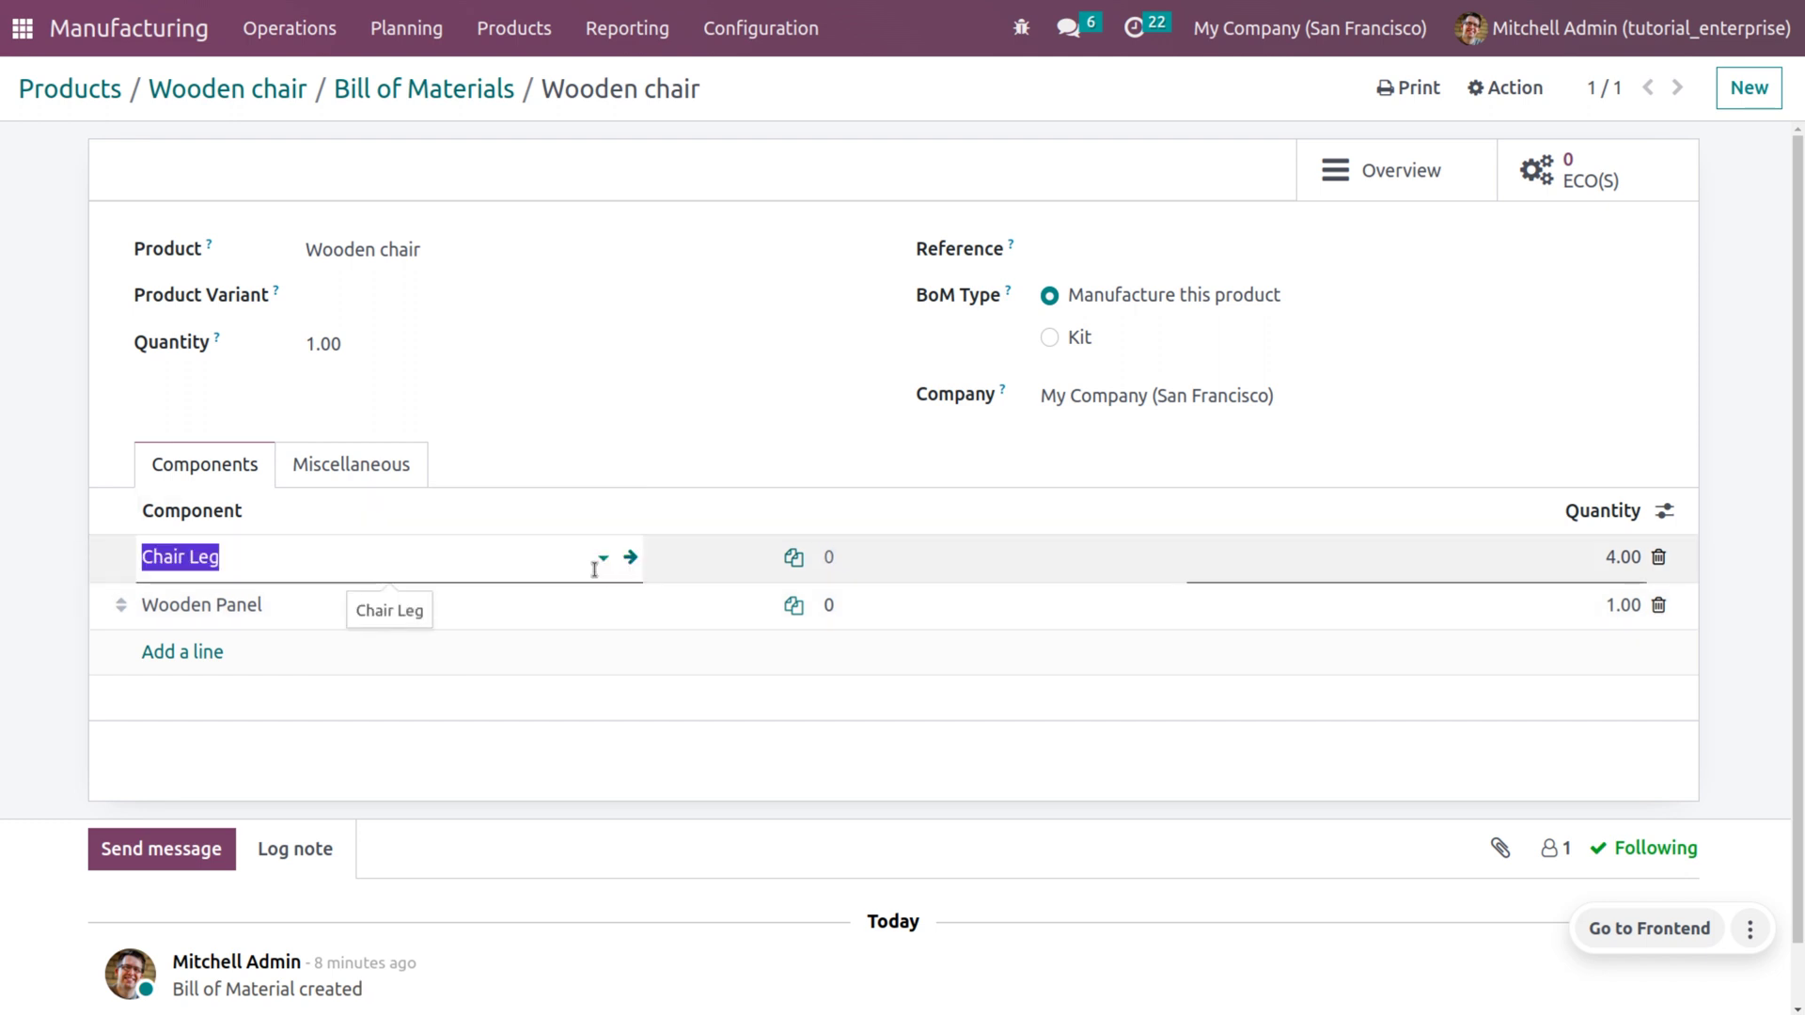
Inspect Chair Leg's purchase vendors and min 10 / max 100 reordering rule, then return to the BoM list.
{"action": "left_click", "coordinate": [633, 556]}
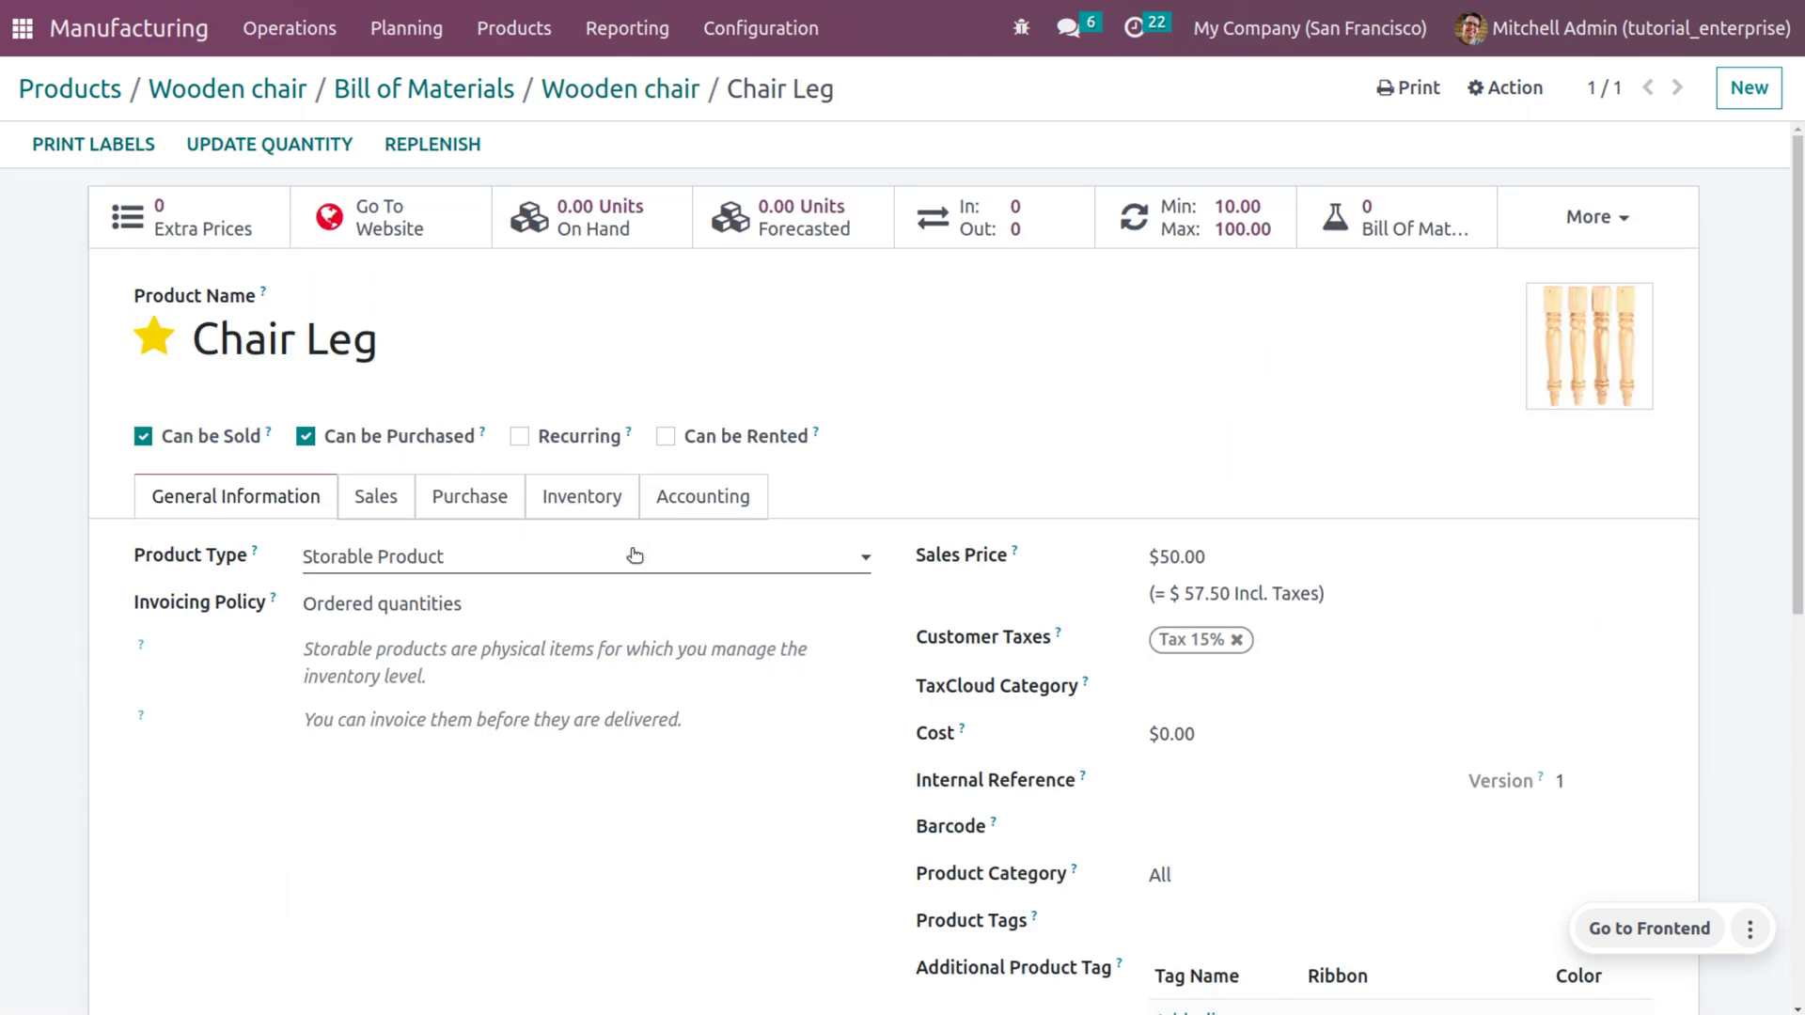
{"action": "left_click", "coordinate": [471, 504]}
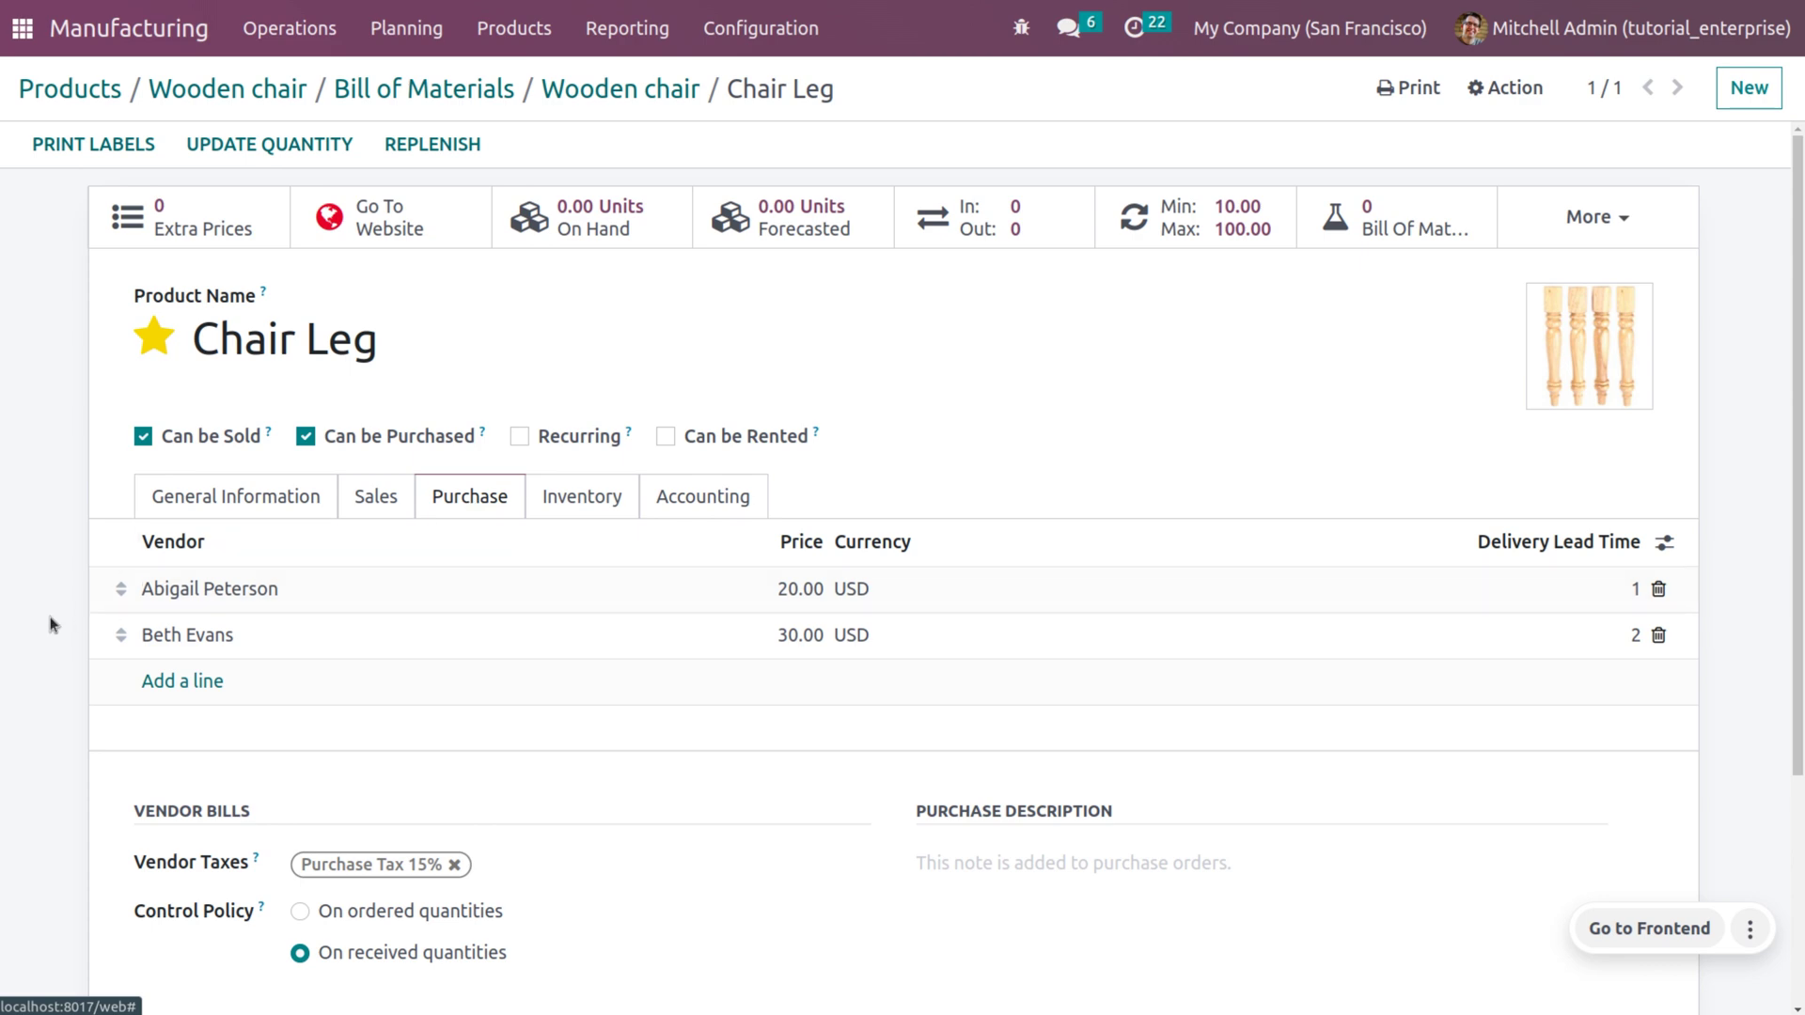
{"action": "mouse_move", "coordinate": [121, 630]}
{"action": "left_mouse_down"}
{"action": "mouse_move", "coordinate": [121, 580]}
{"action": "mouse_move", "coordinate": [123, 642]}
{"action": "left_mouse_up"}
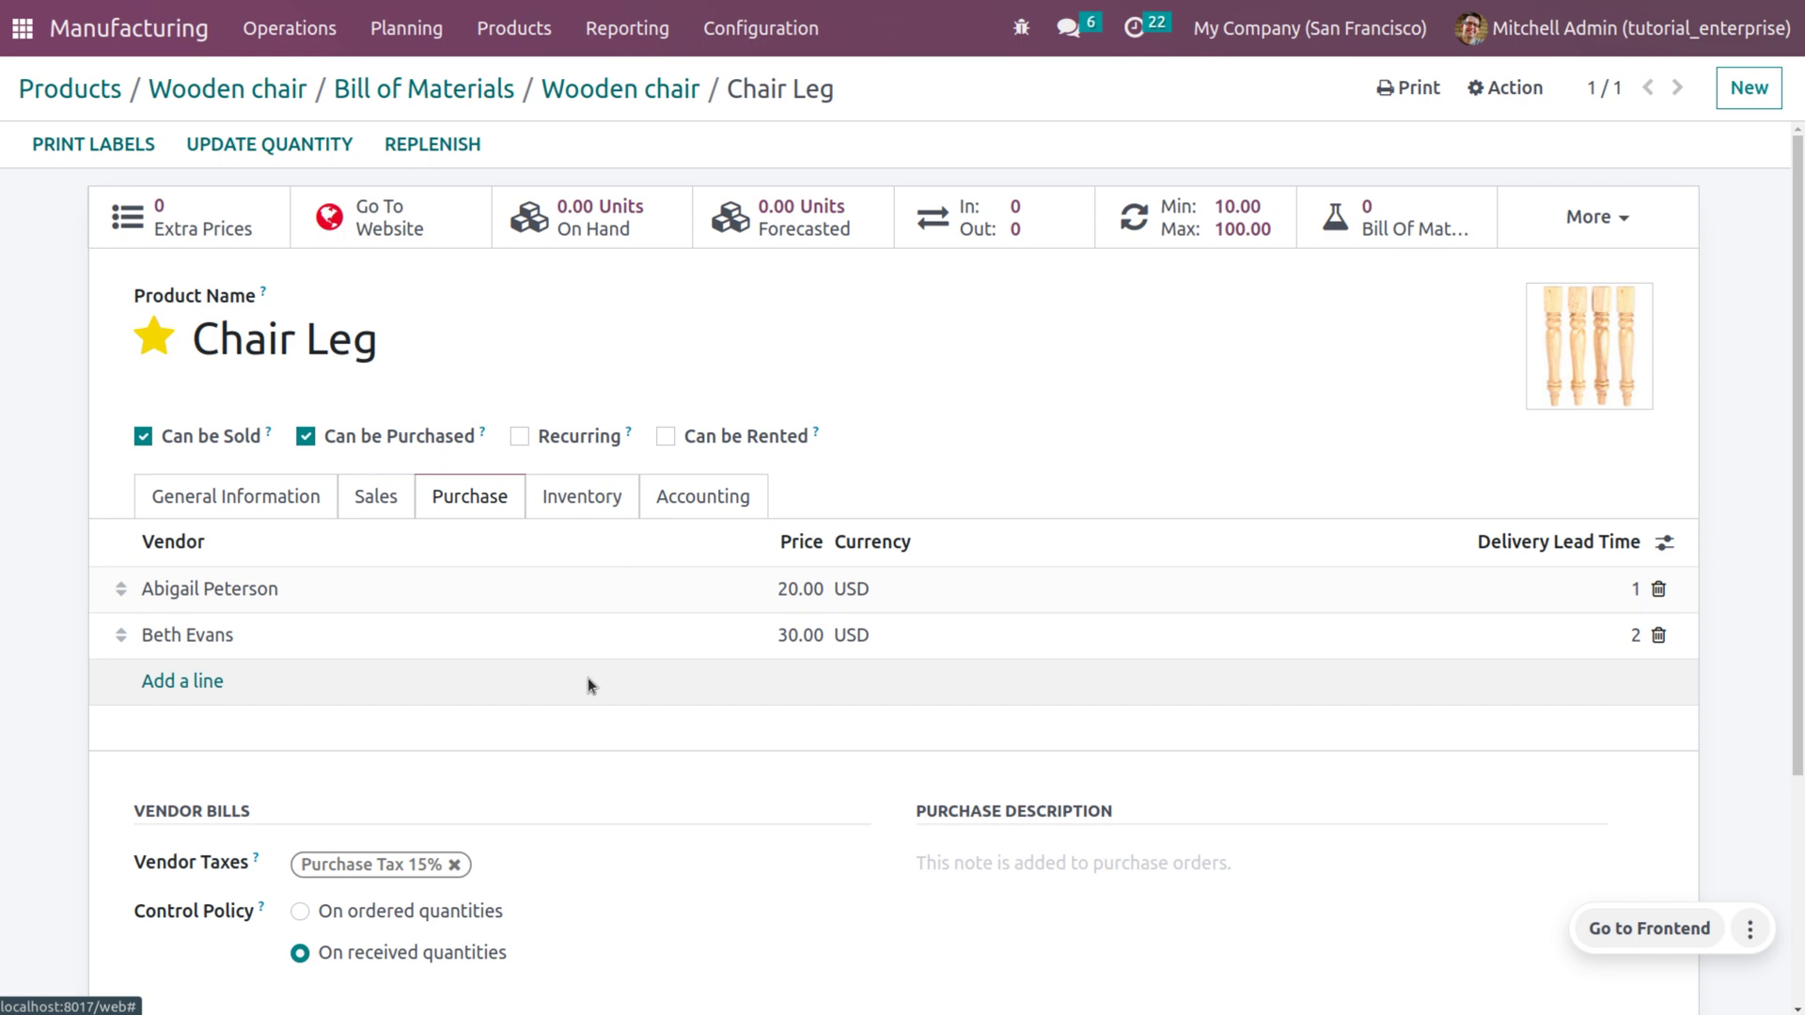
{"action": "left_click", "coordinate": [1217, 231]}
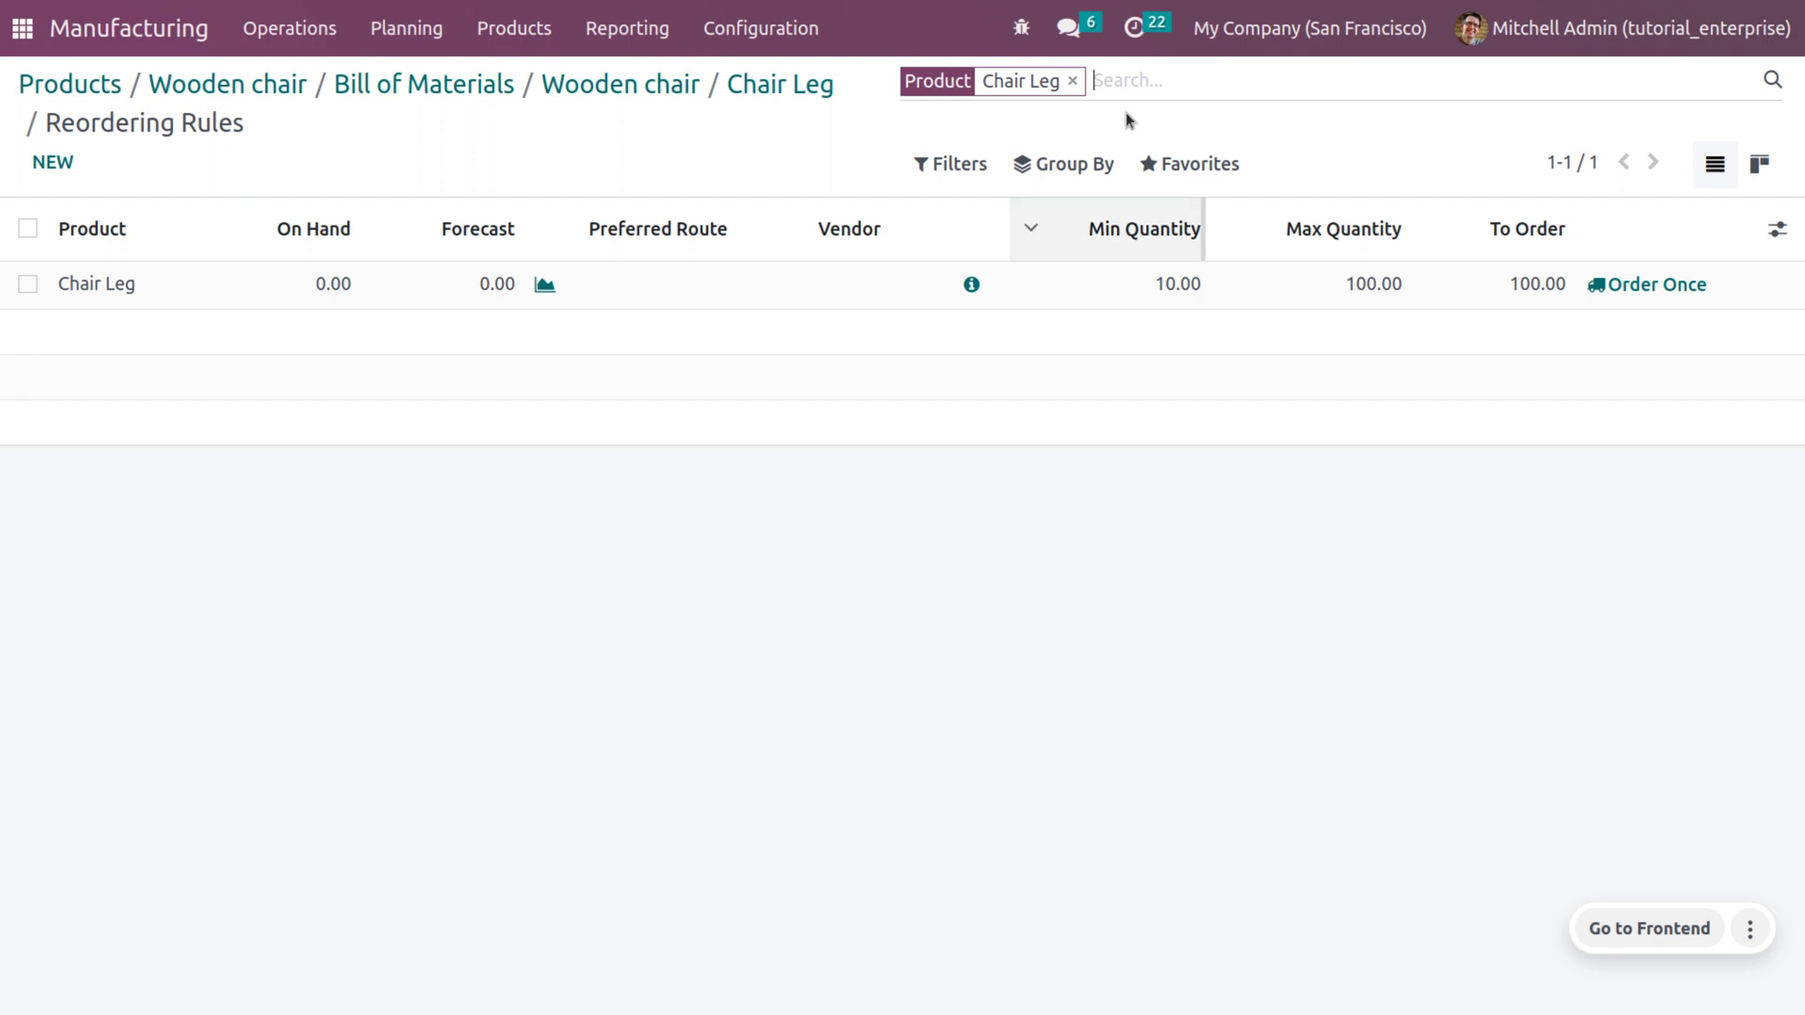
{"action": "left_click", "coordinate": [484, 90]}
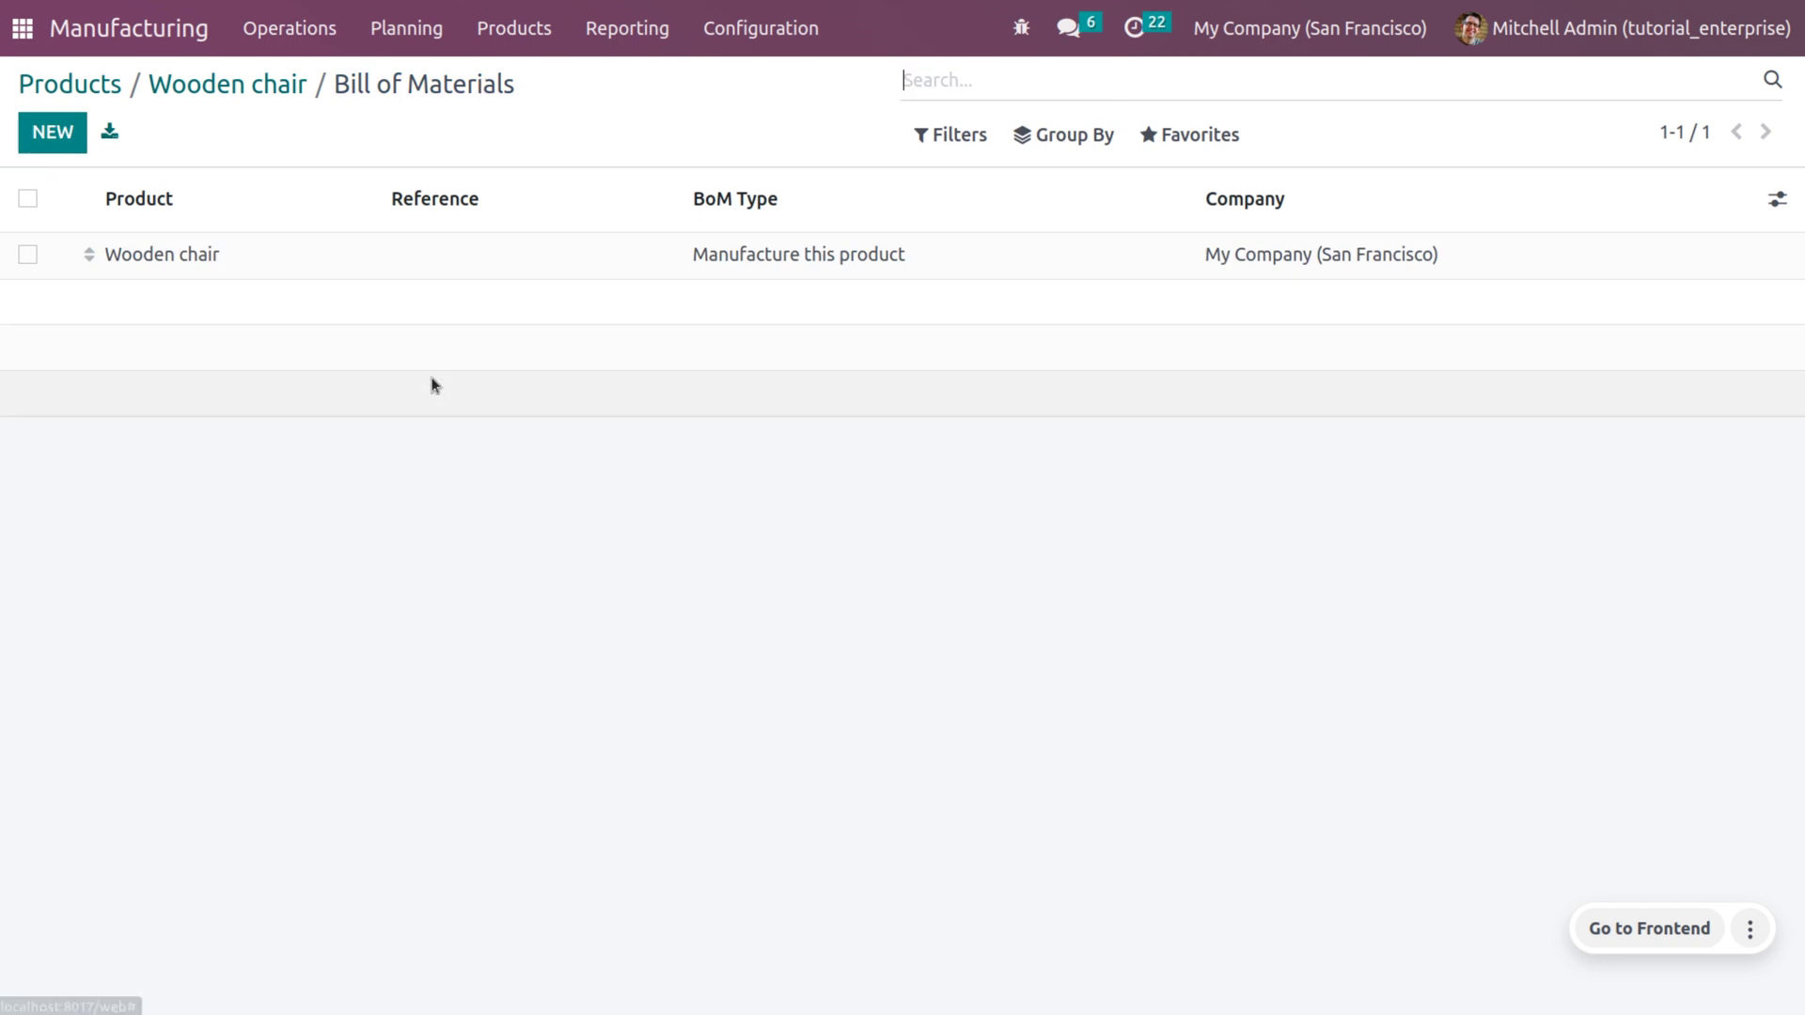
Reopen the Wooden chair BoM listing 4.00 Chair Leg and 1.00 Wooden Panel.
{"action": "left_click", "coordinate": [331, 259]}
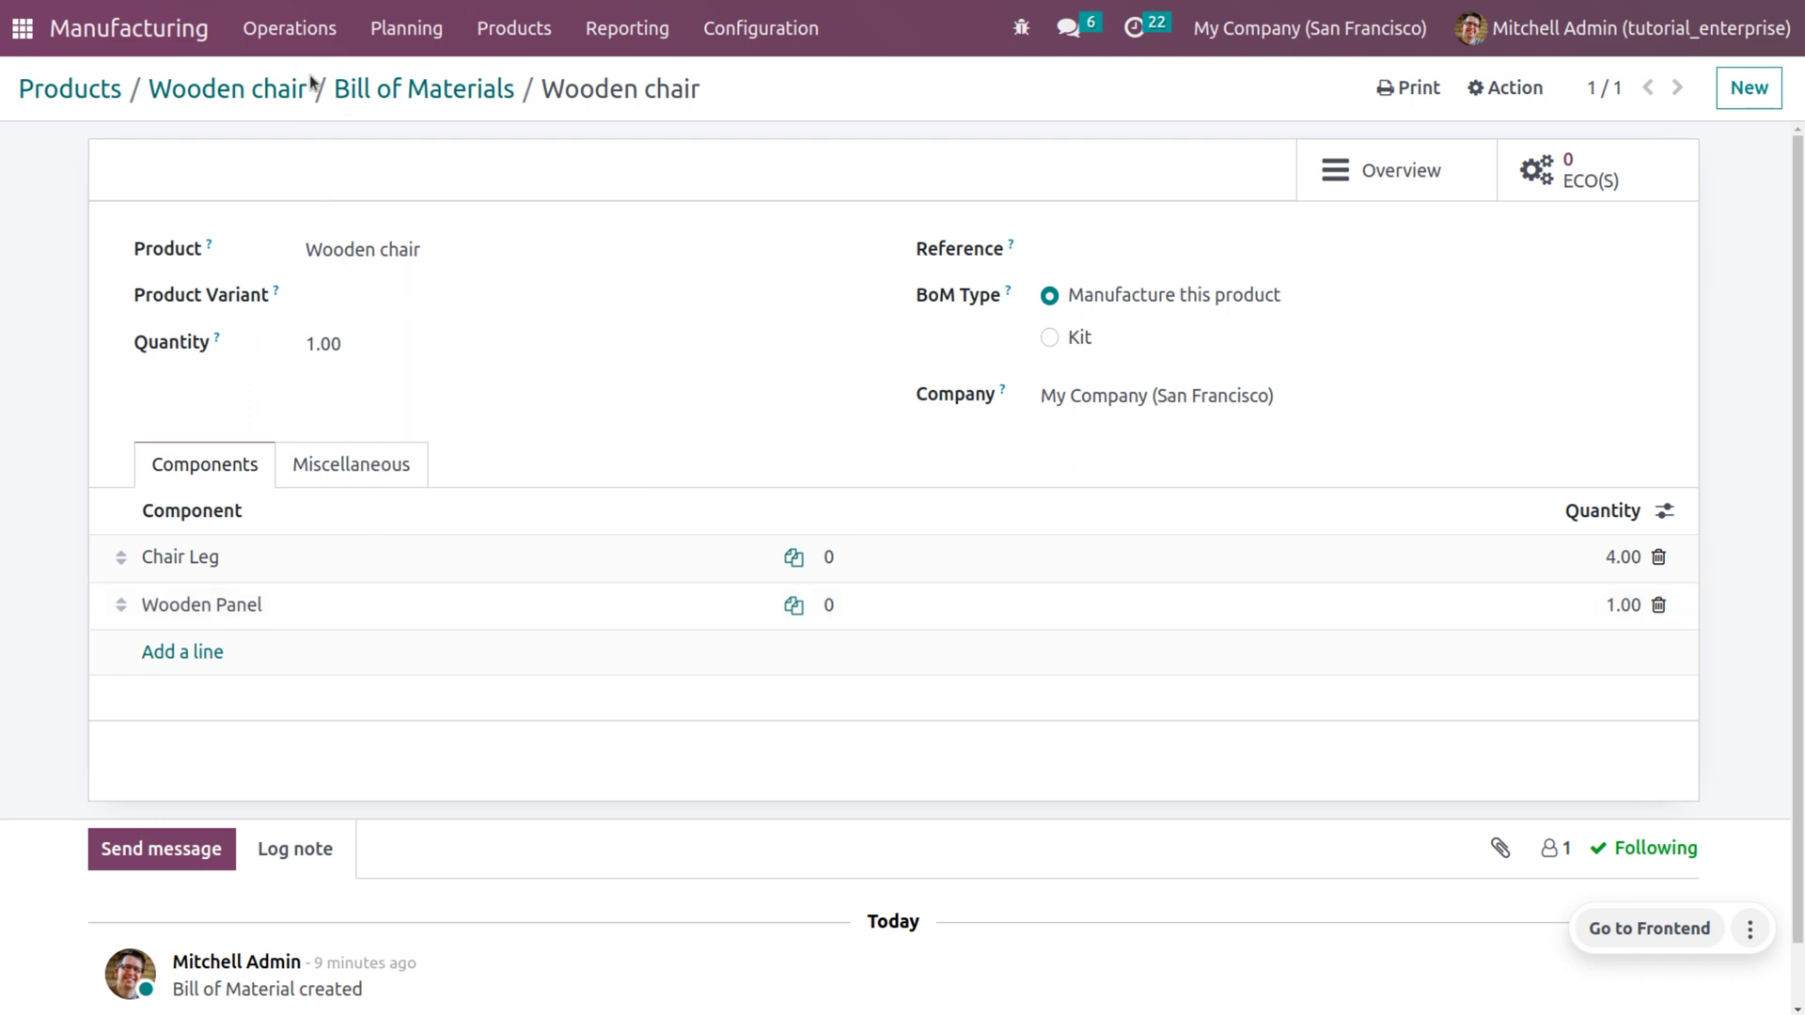
{"action": "left_click", "coordinate": [314, 27]}
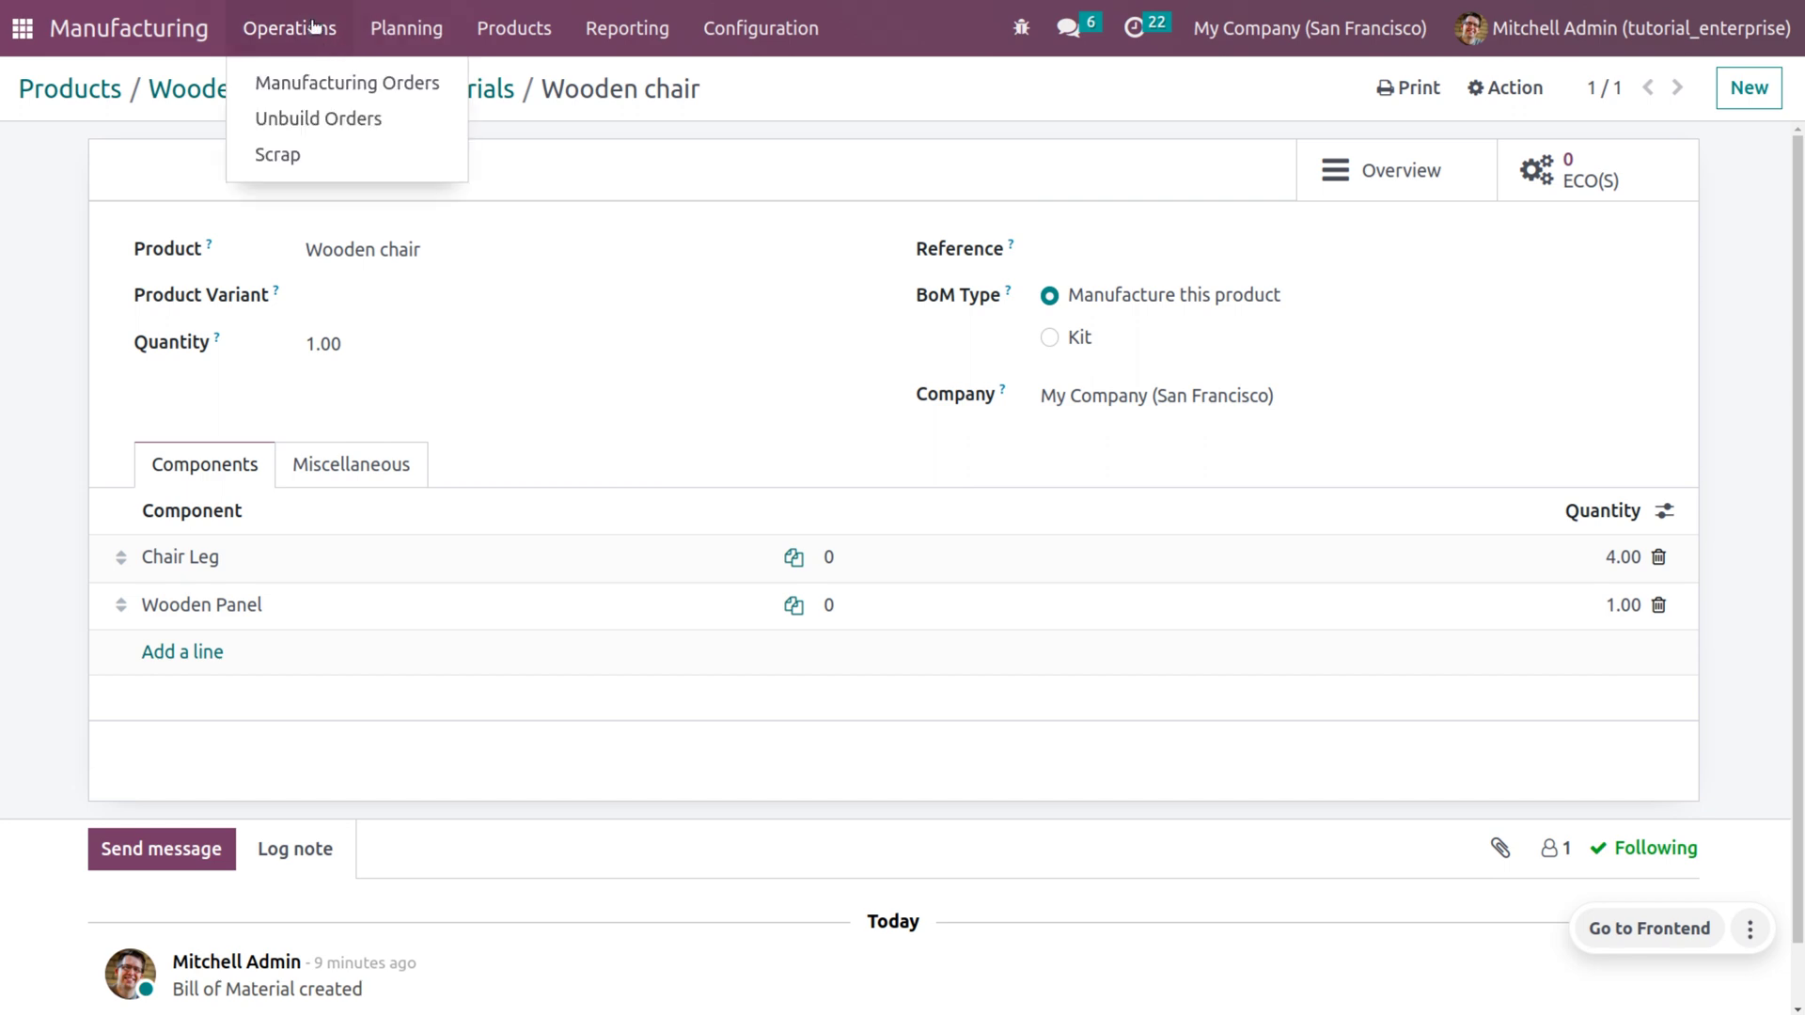
Create and save a manufacturing order using the Wooden chair BoM, numbered WH/MO/00008.
{"action": "left_click", "coordinate": [344, 85]}
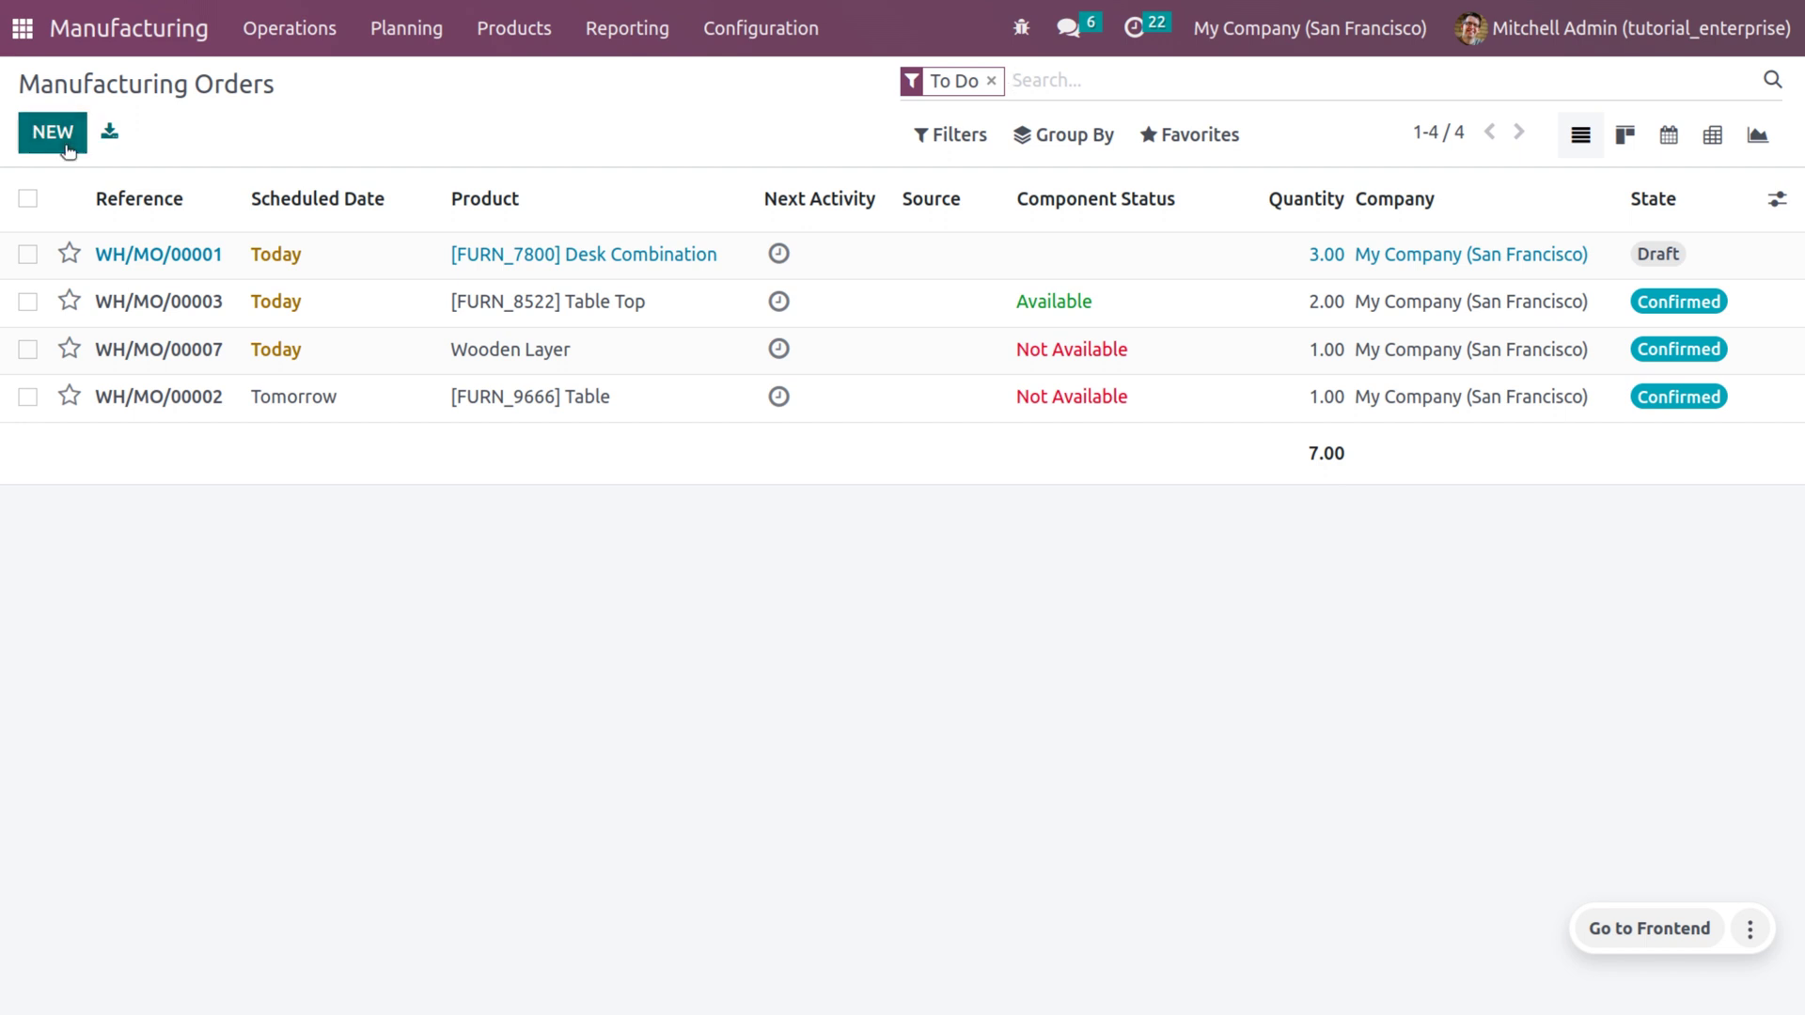
{"action": "left_click", "coordinate": [53, 132]}
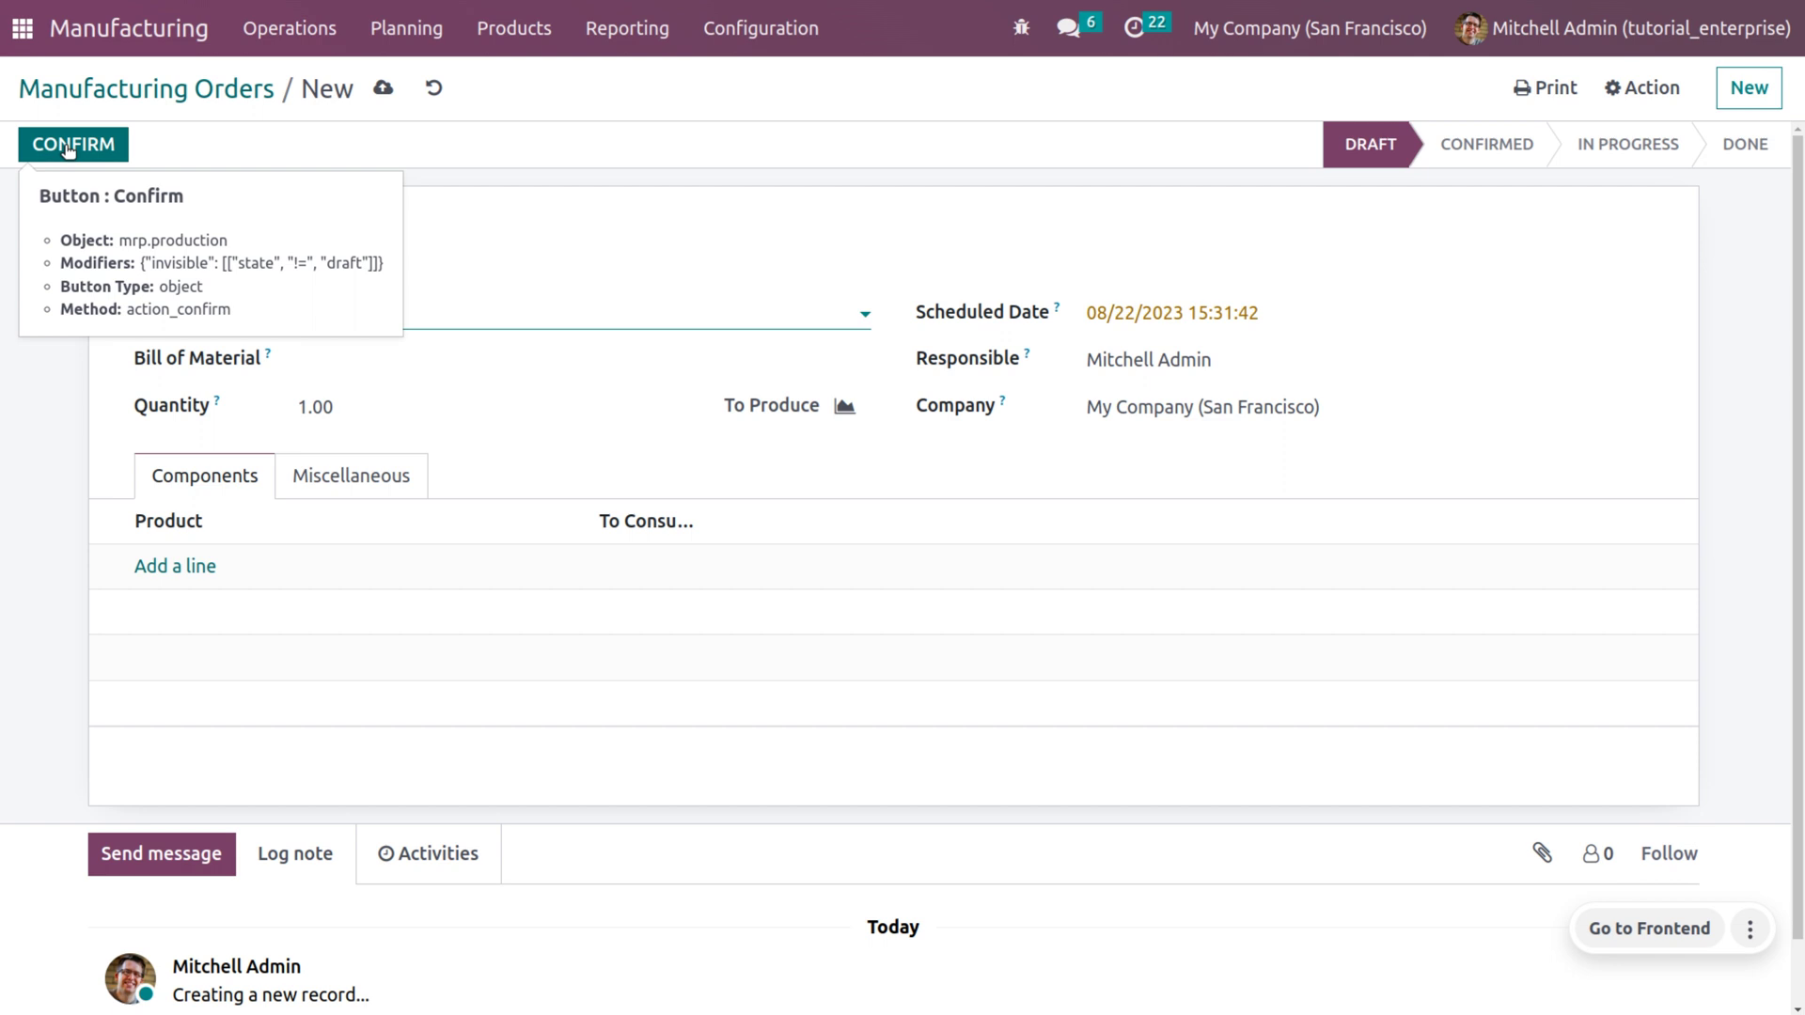
{"action": "left_click", "coordinate": [406, 360]}
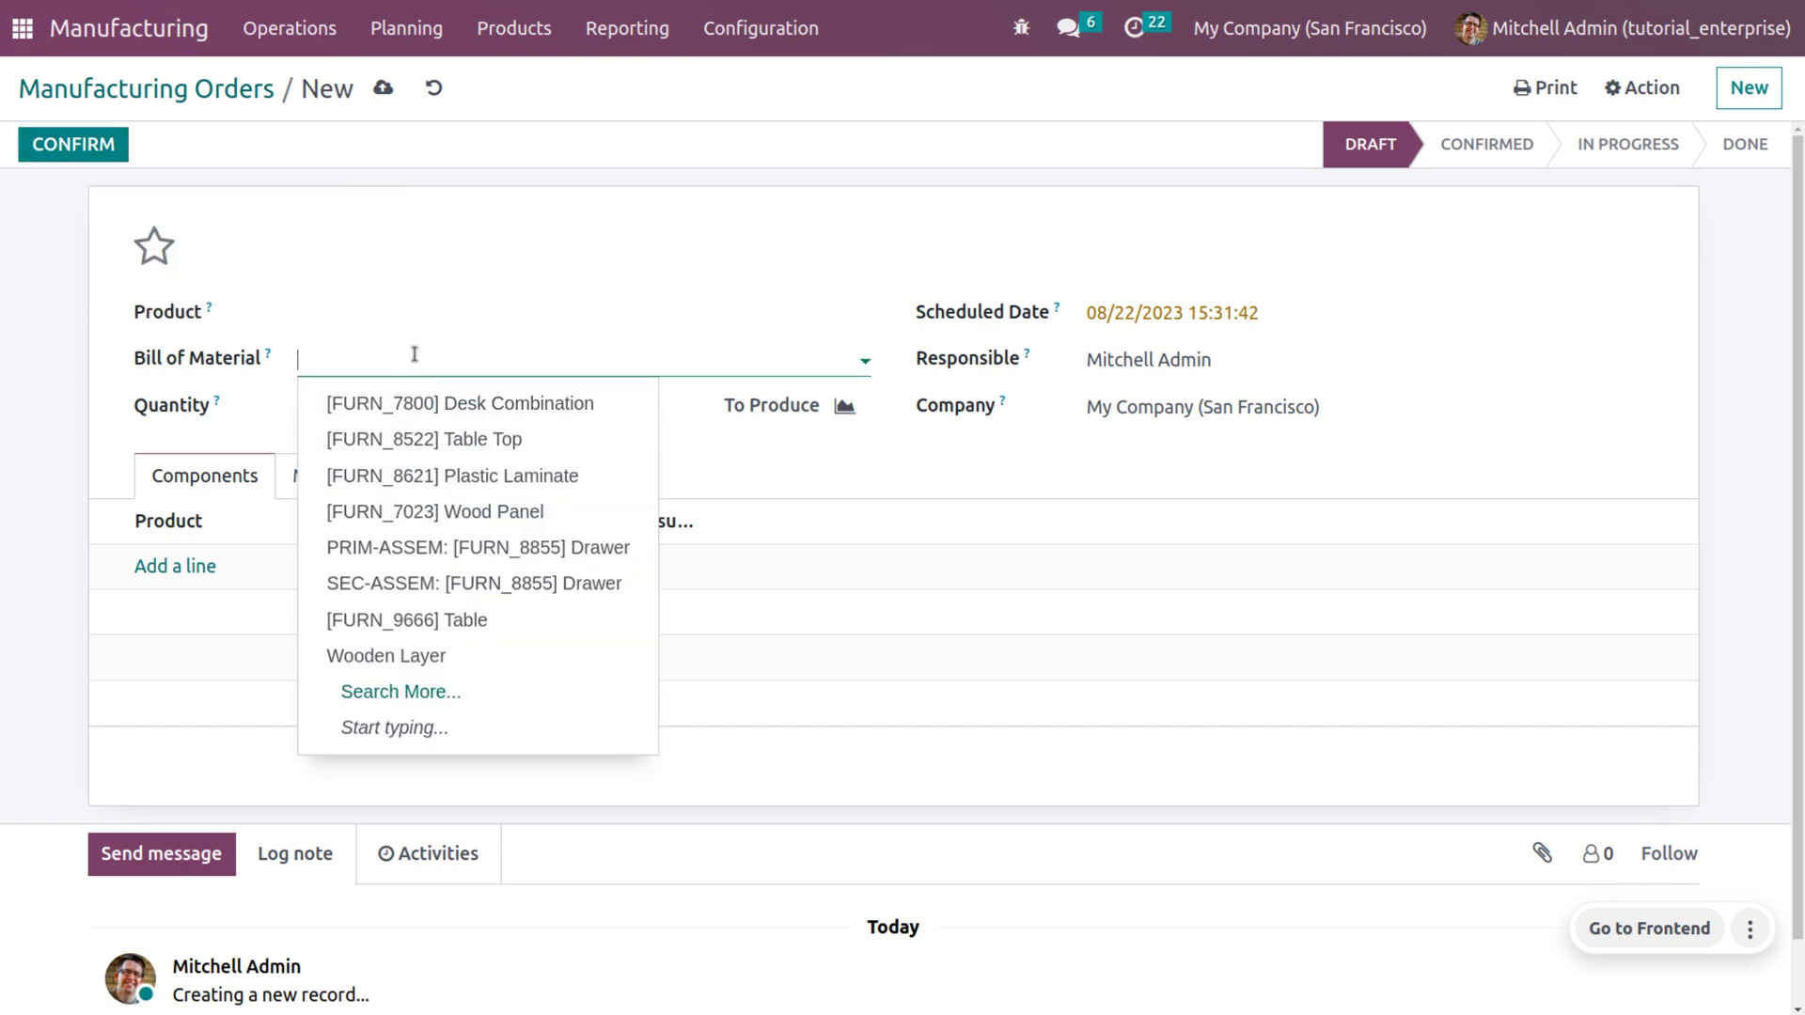
{"action": "type", "text": "woode"}
{"action": "key", "text": "Down"}
{"action": "key", "text": "Return"}
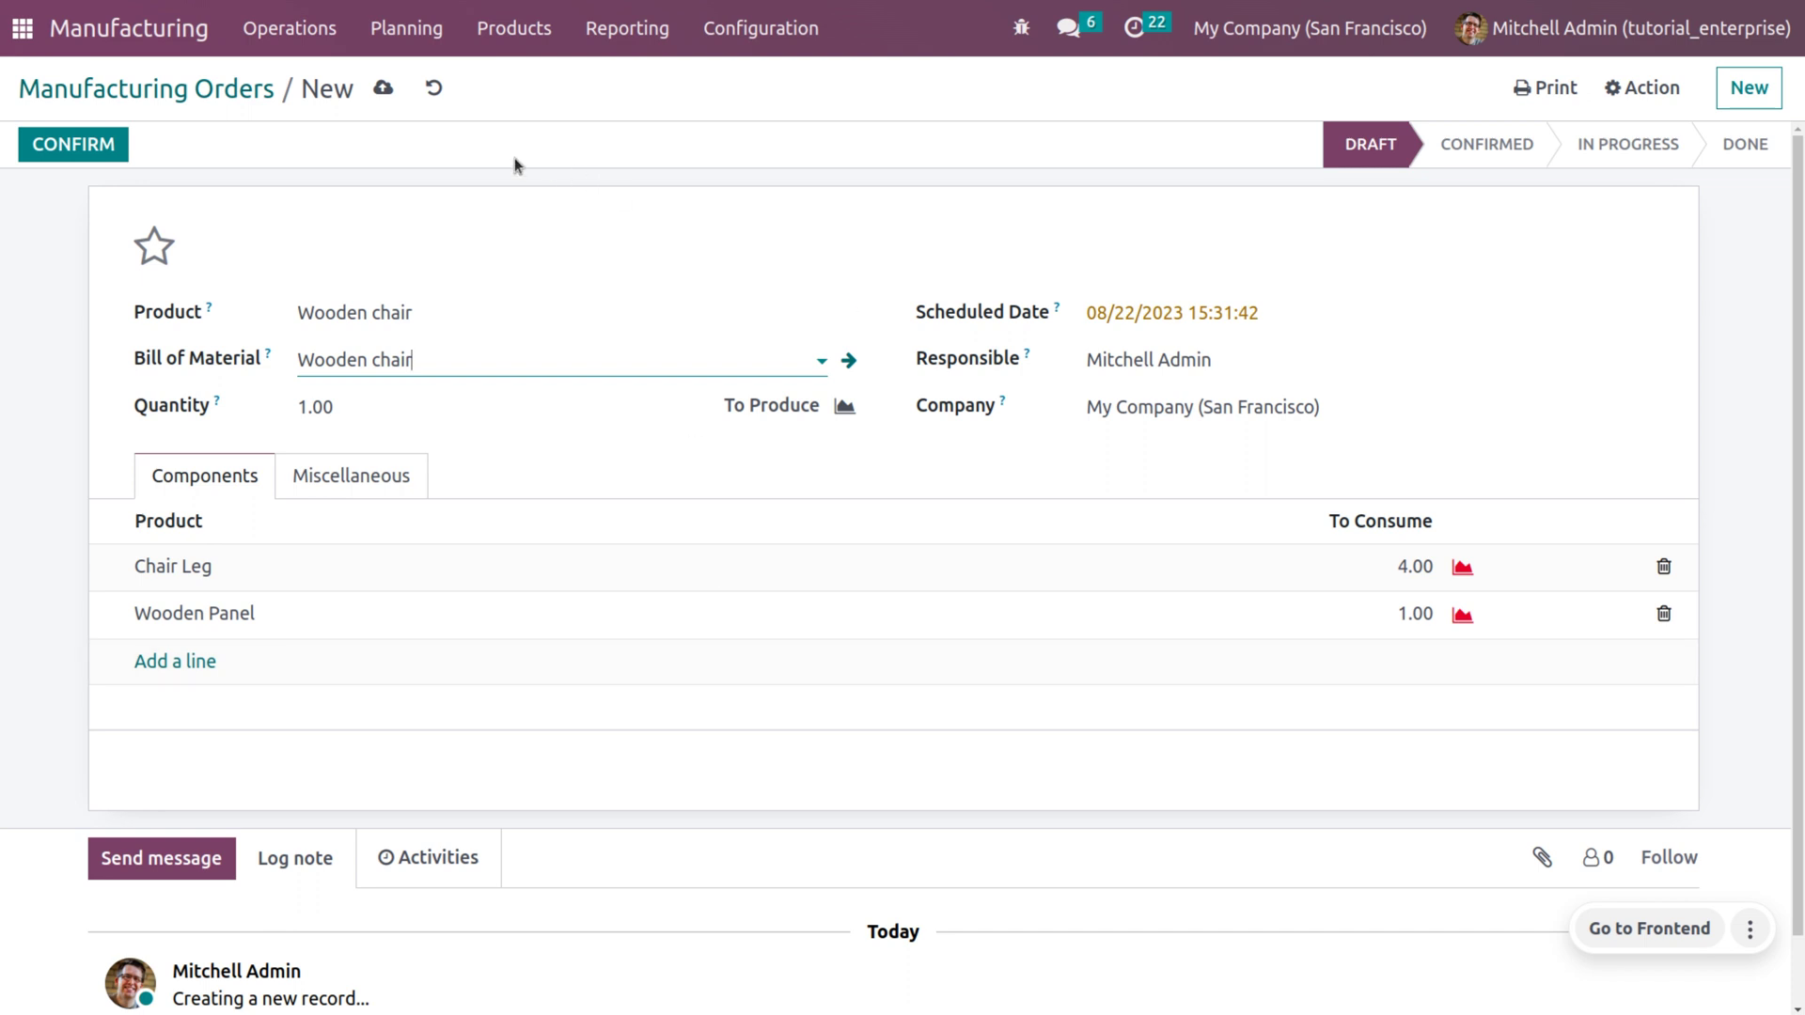
{"action": "left_click", "coordinate": [383, 89]}
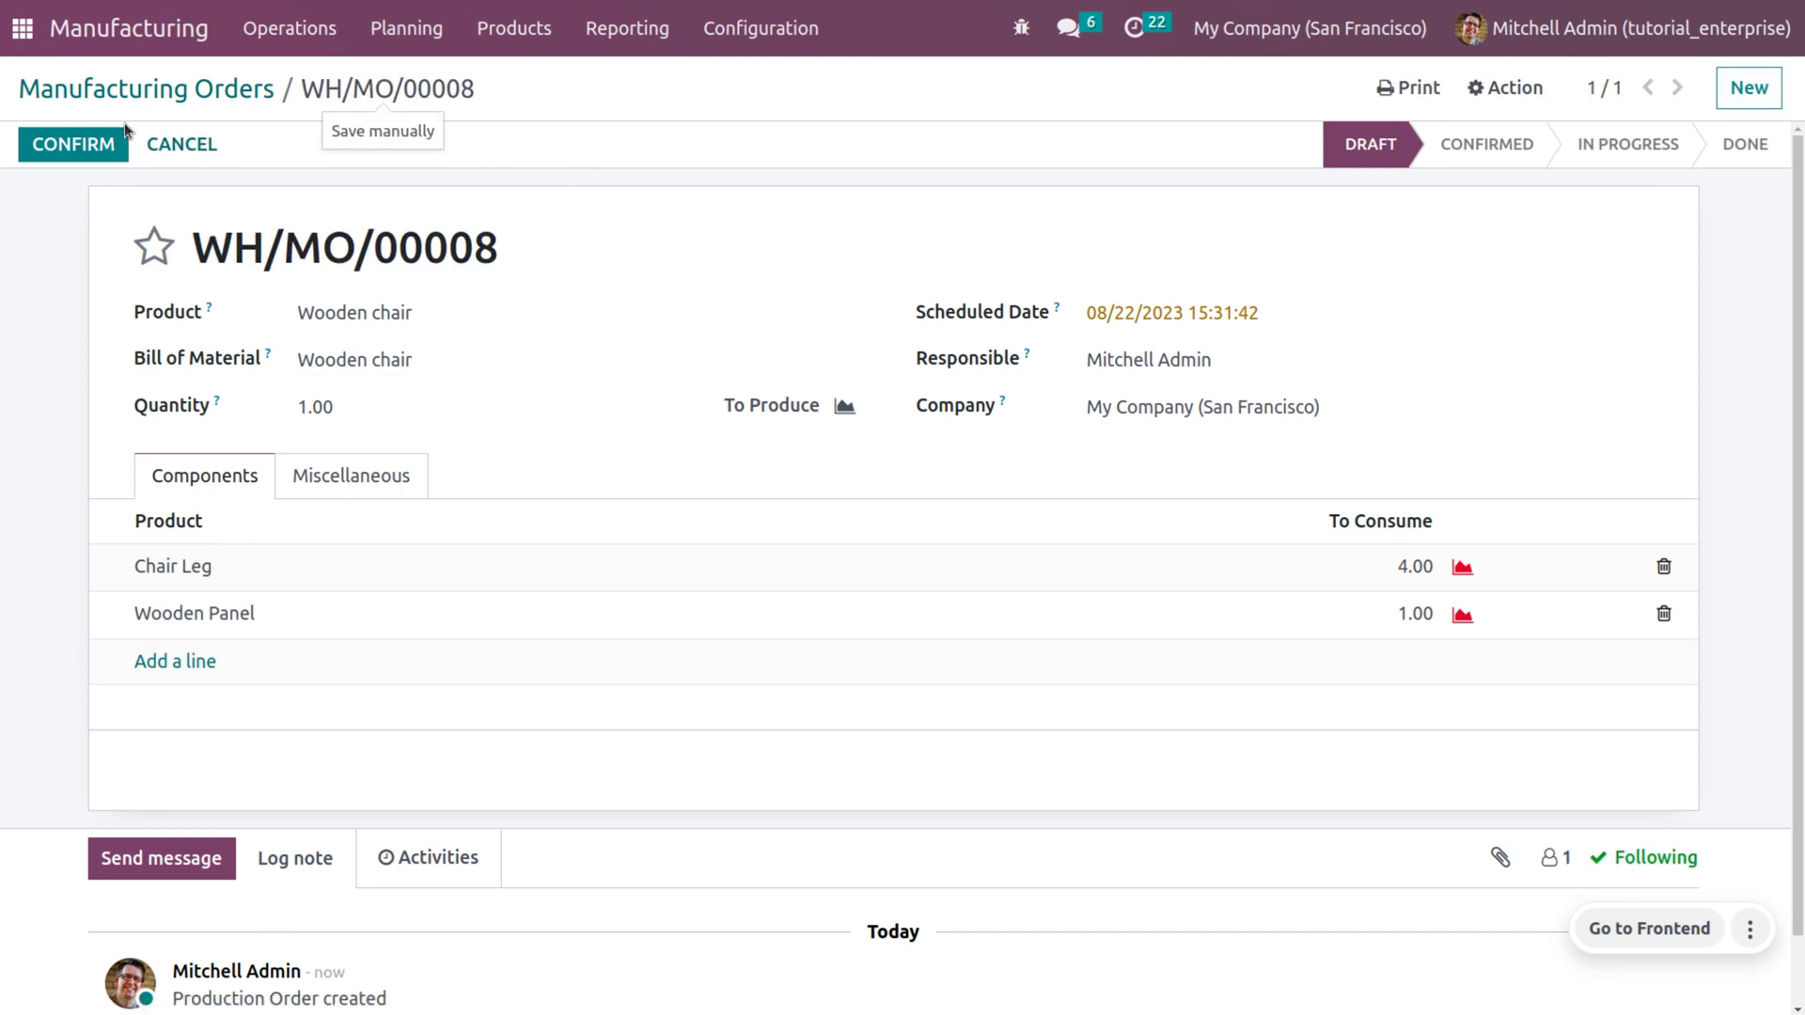
Confirm WH/MO/00008, leaving Chair Leg and Wooden Panel Not Available.
{"action": "left_click", "coordinate": [98, 143]}
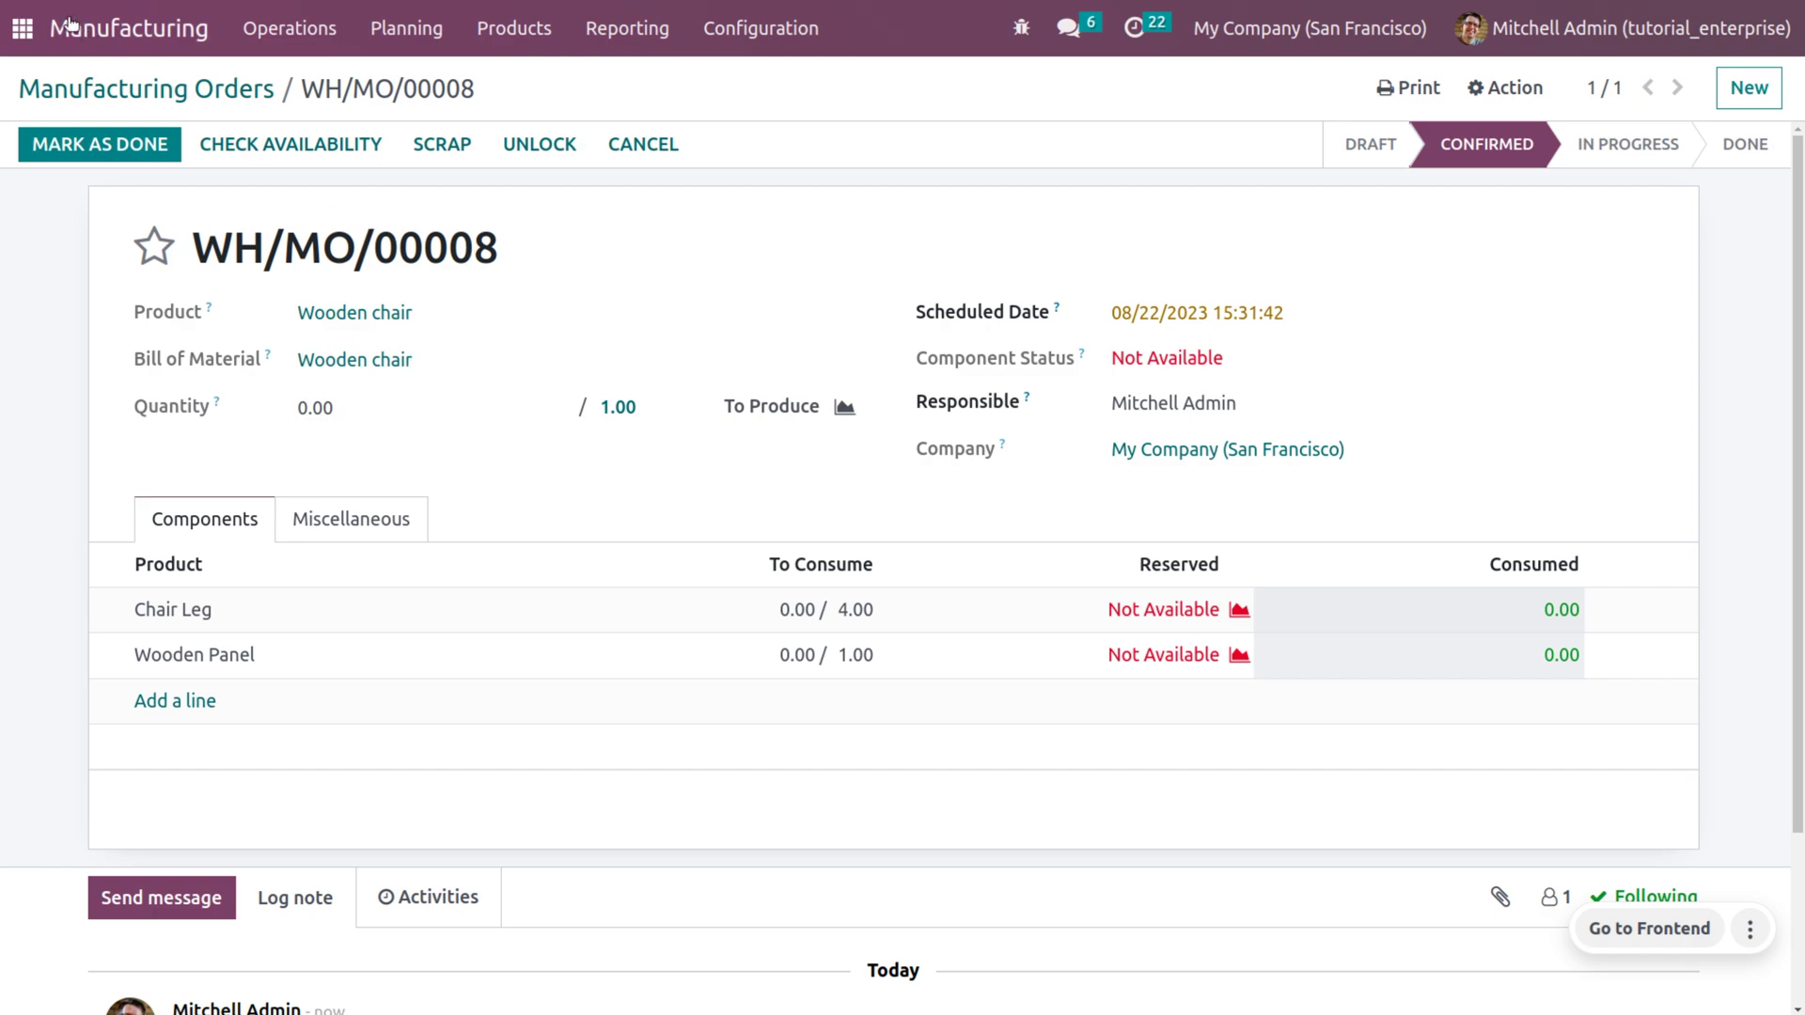
Switch to the Purchase app's Requests for Quotation list, showing new RFQ P00014.
{"action": "left_click", "coordinate": [17, 26]}
{"action": "left_click", "coordinate": [399, 513]}
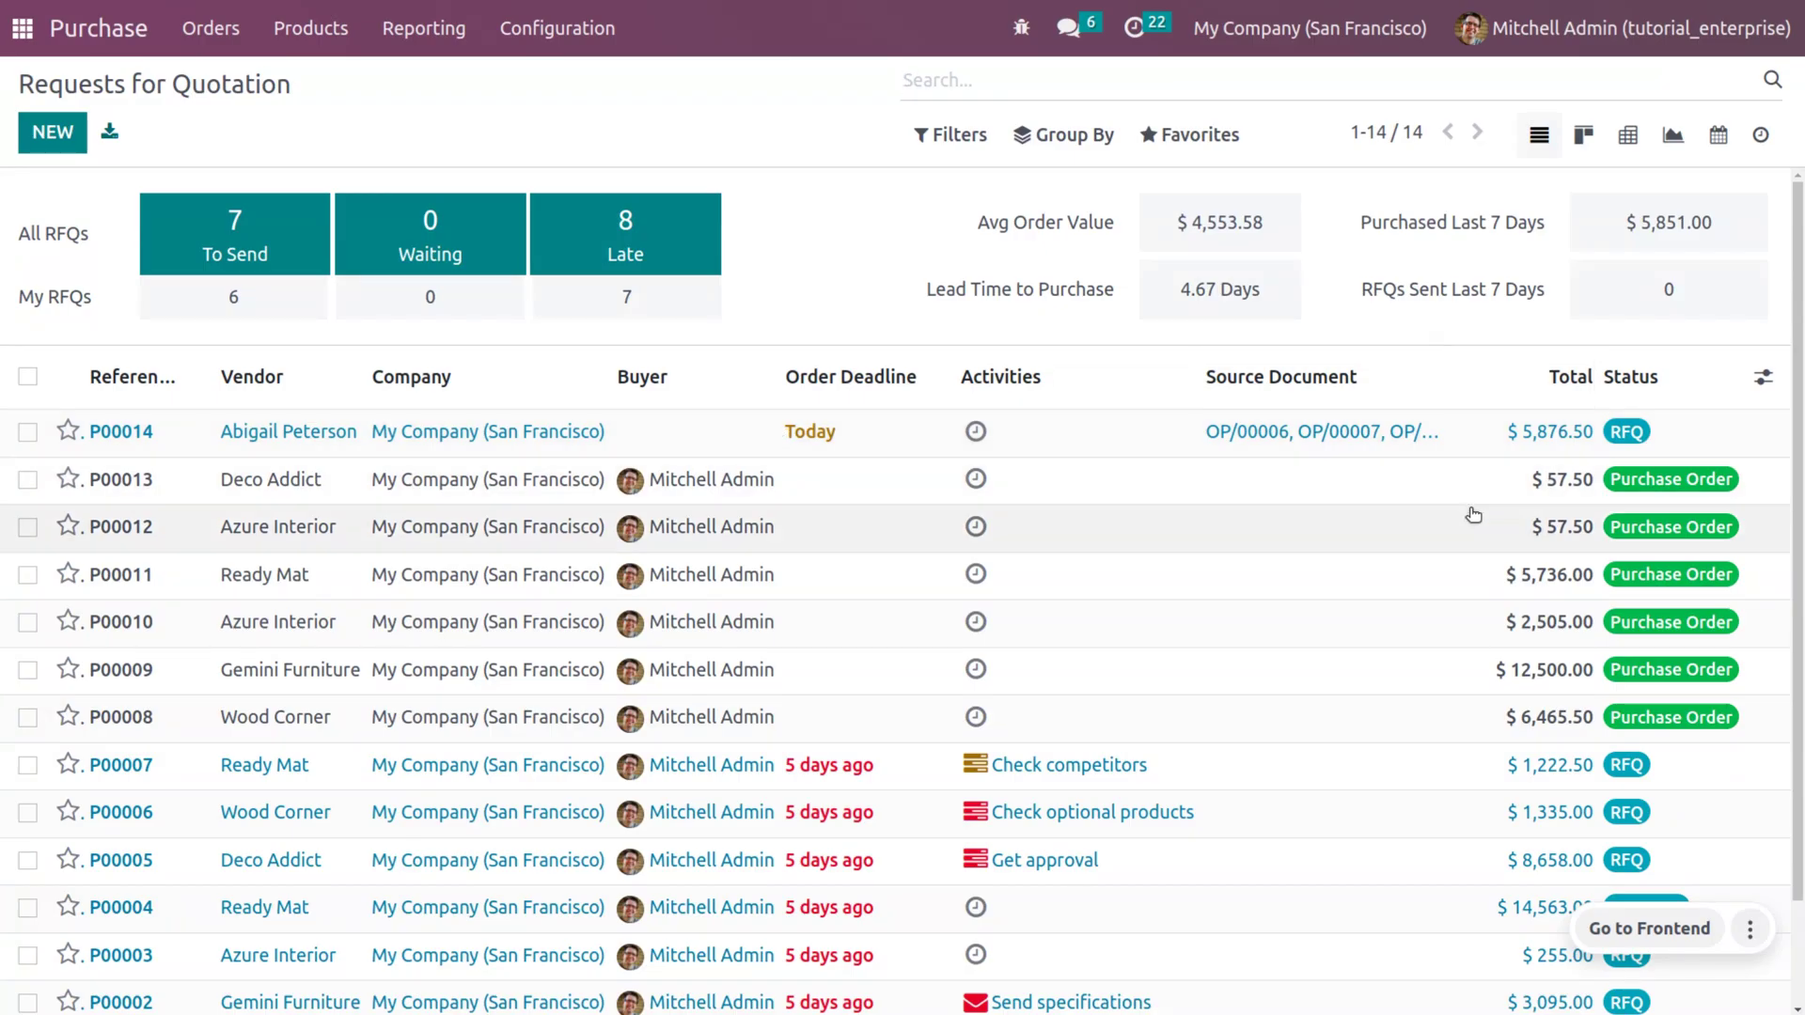
Open RFQ P00014 for 104 Chair Legs and 101 Wooden Panels, totalling $5,876.50.
{"action": "left_click", "coordinate": [1357, 432]}
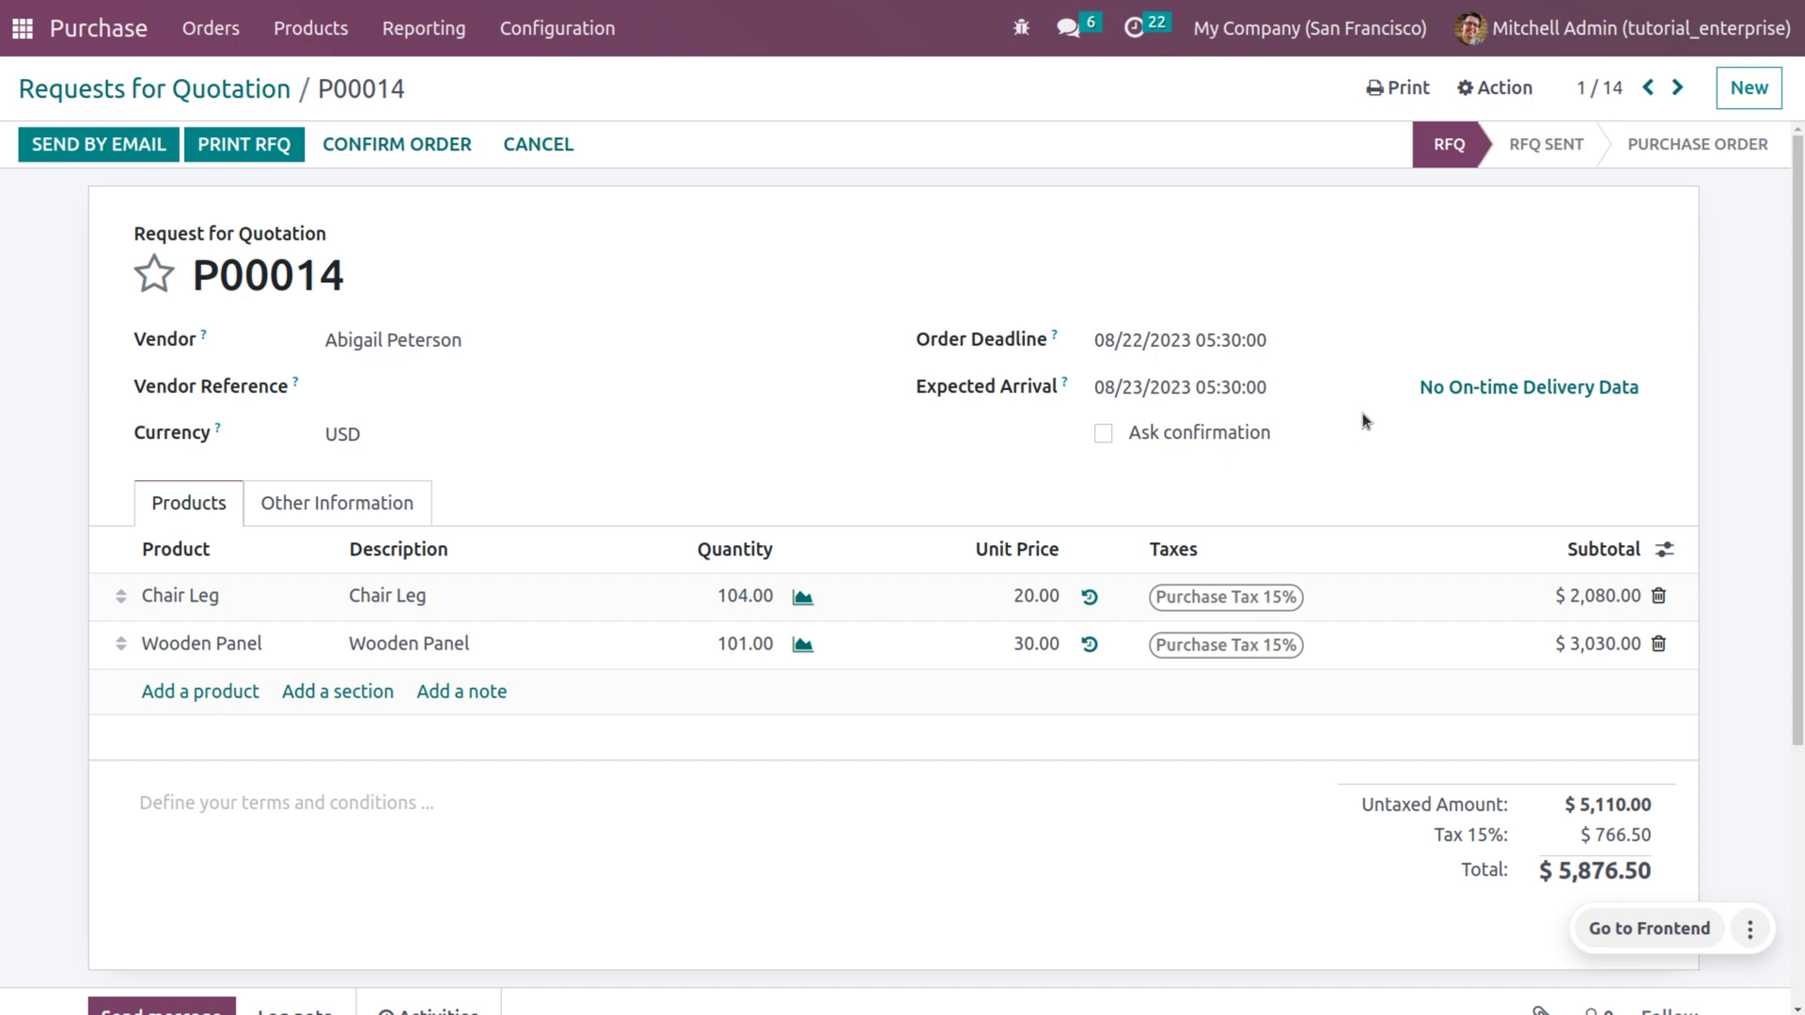
Confirm P00014, validate receipt WH/IN/00009 for all demanded quantities, and check its valuation.
{"action": "left_click", "coordinate": [438, 150]}
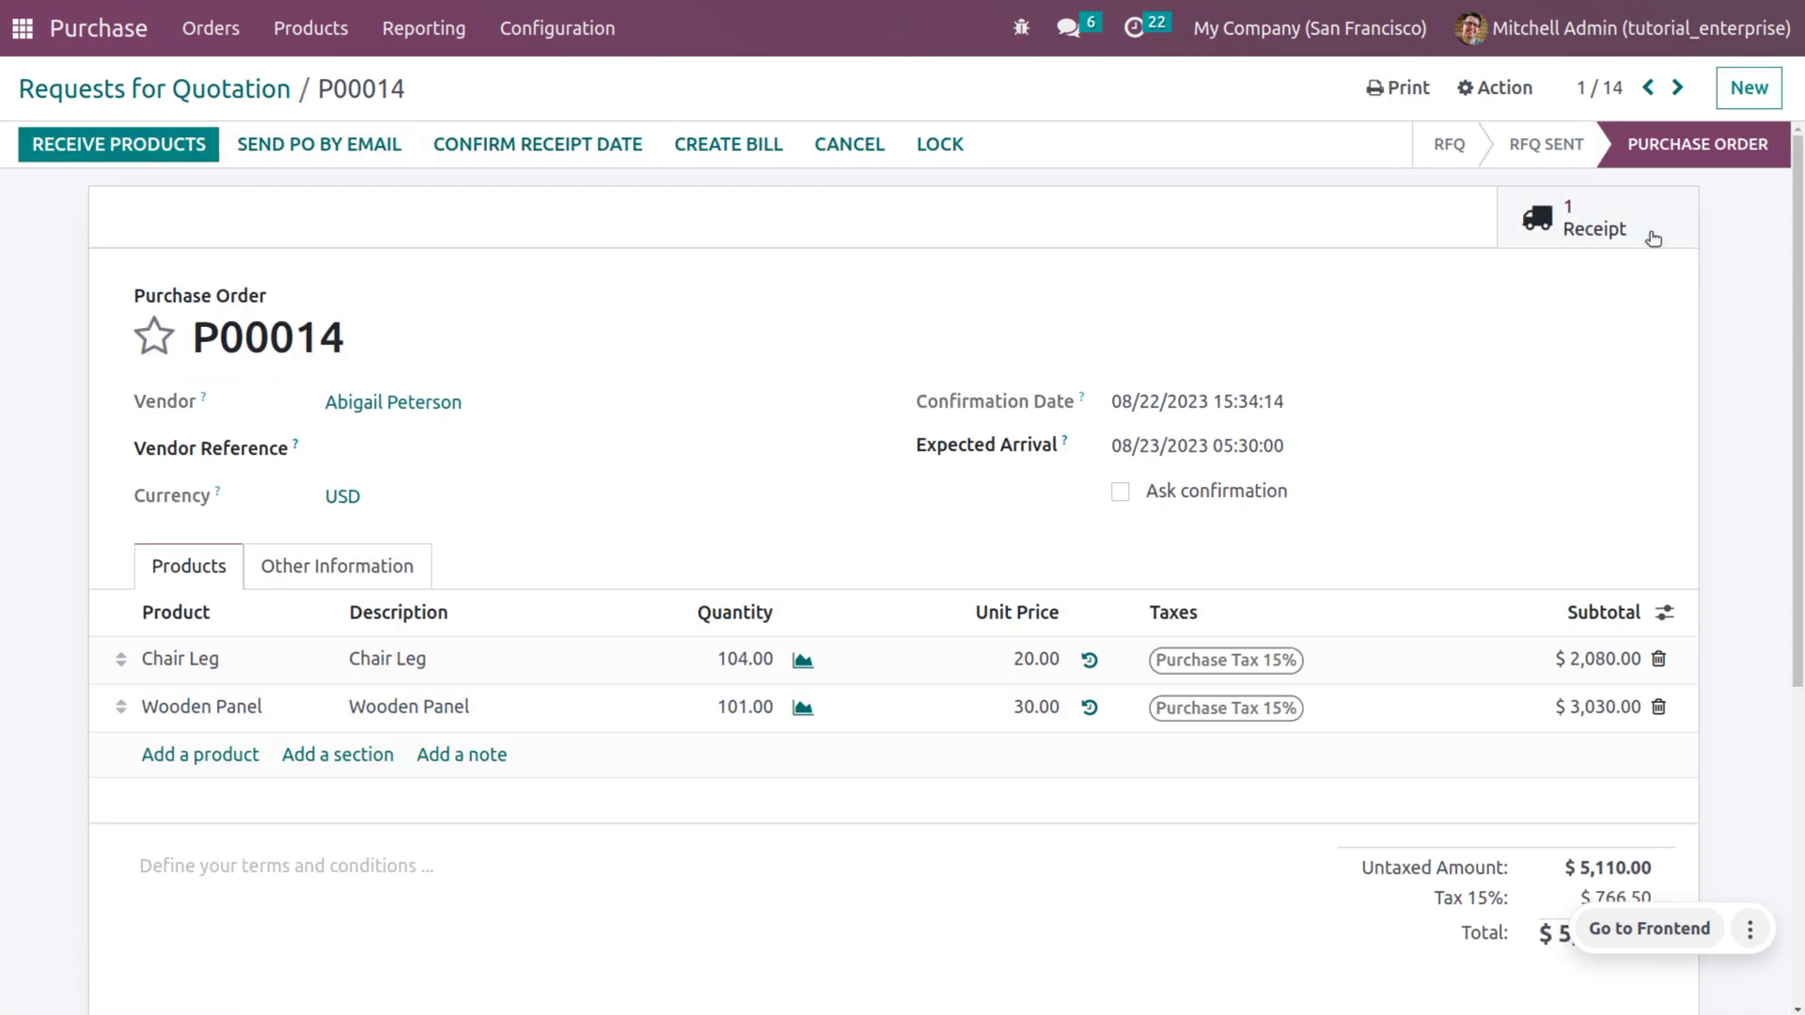
{"action": "left_click", "coordinate": [188, 147]}
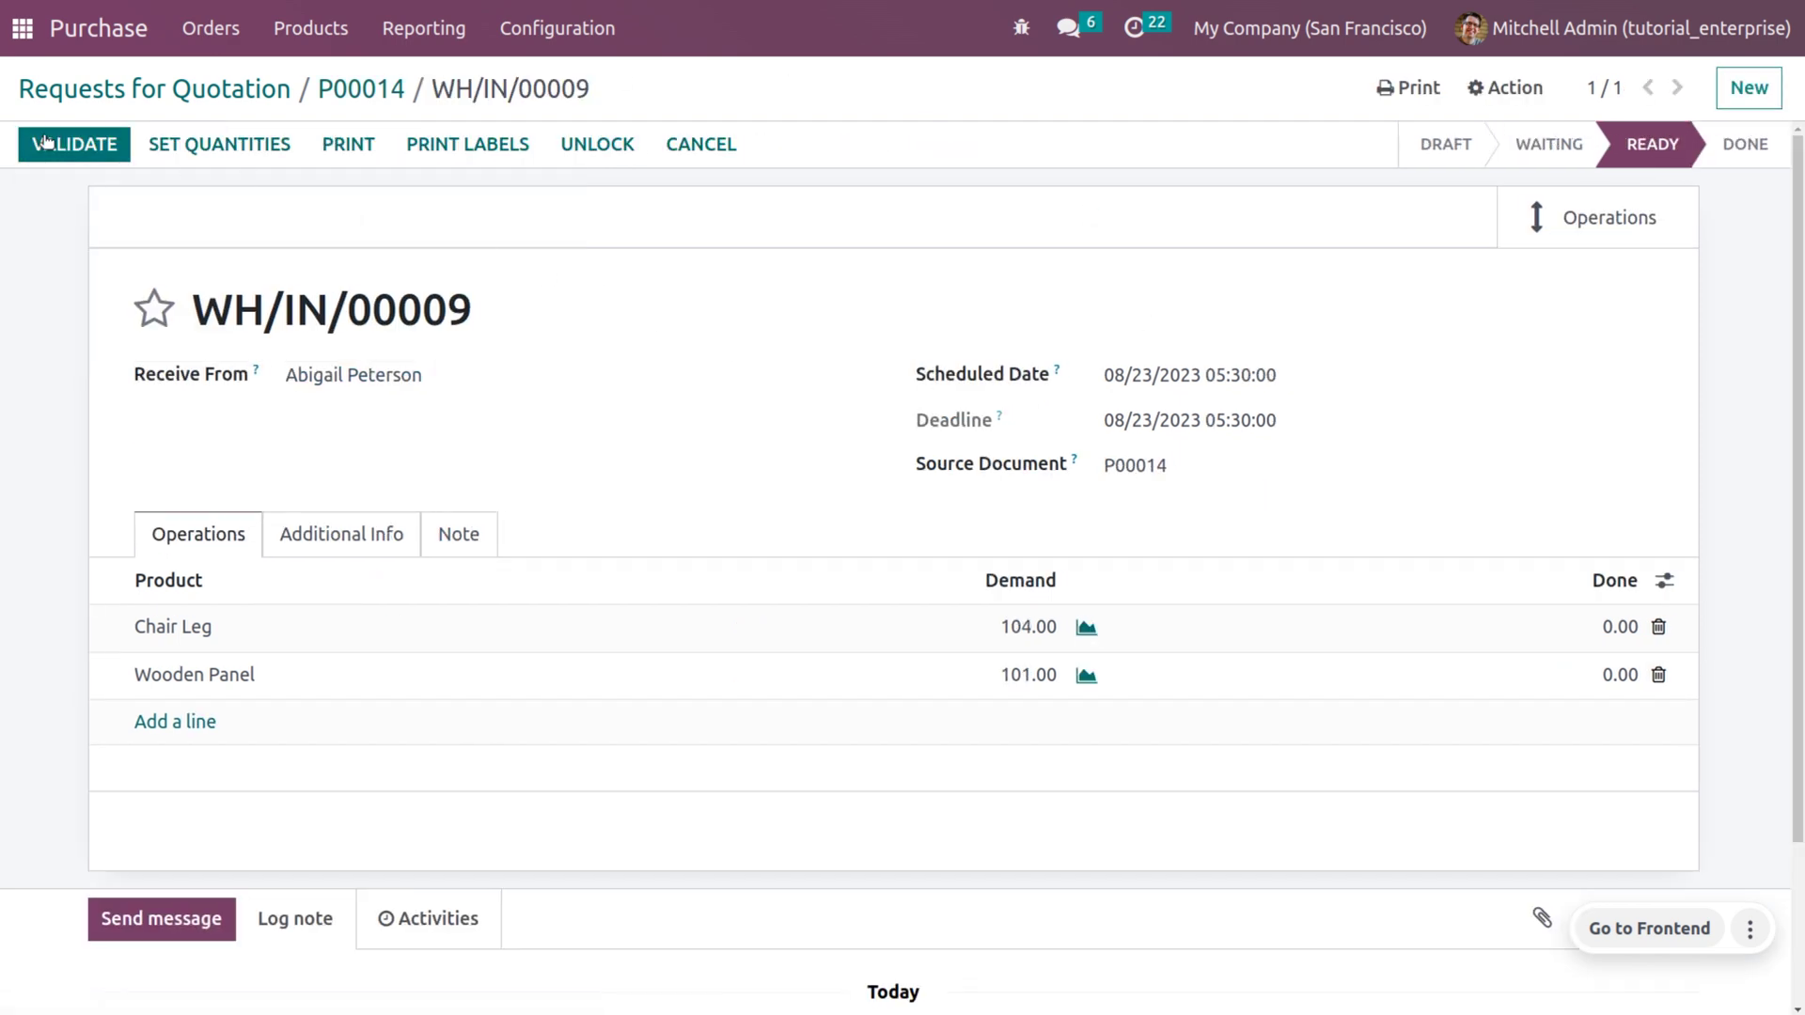
{"action": "left_click", "coordinate": [47, 143]}
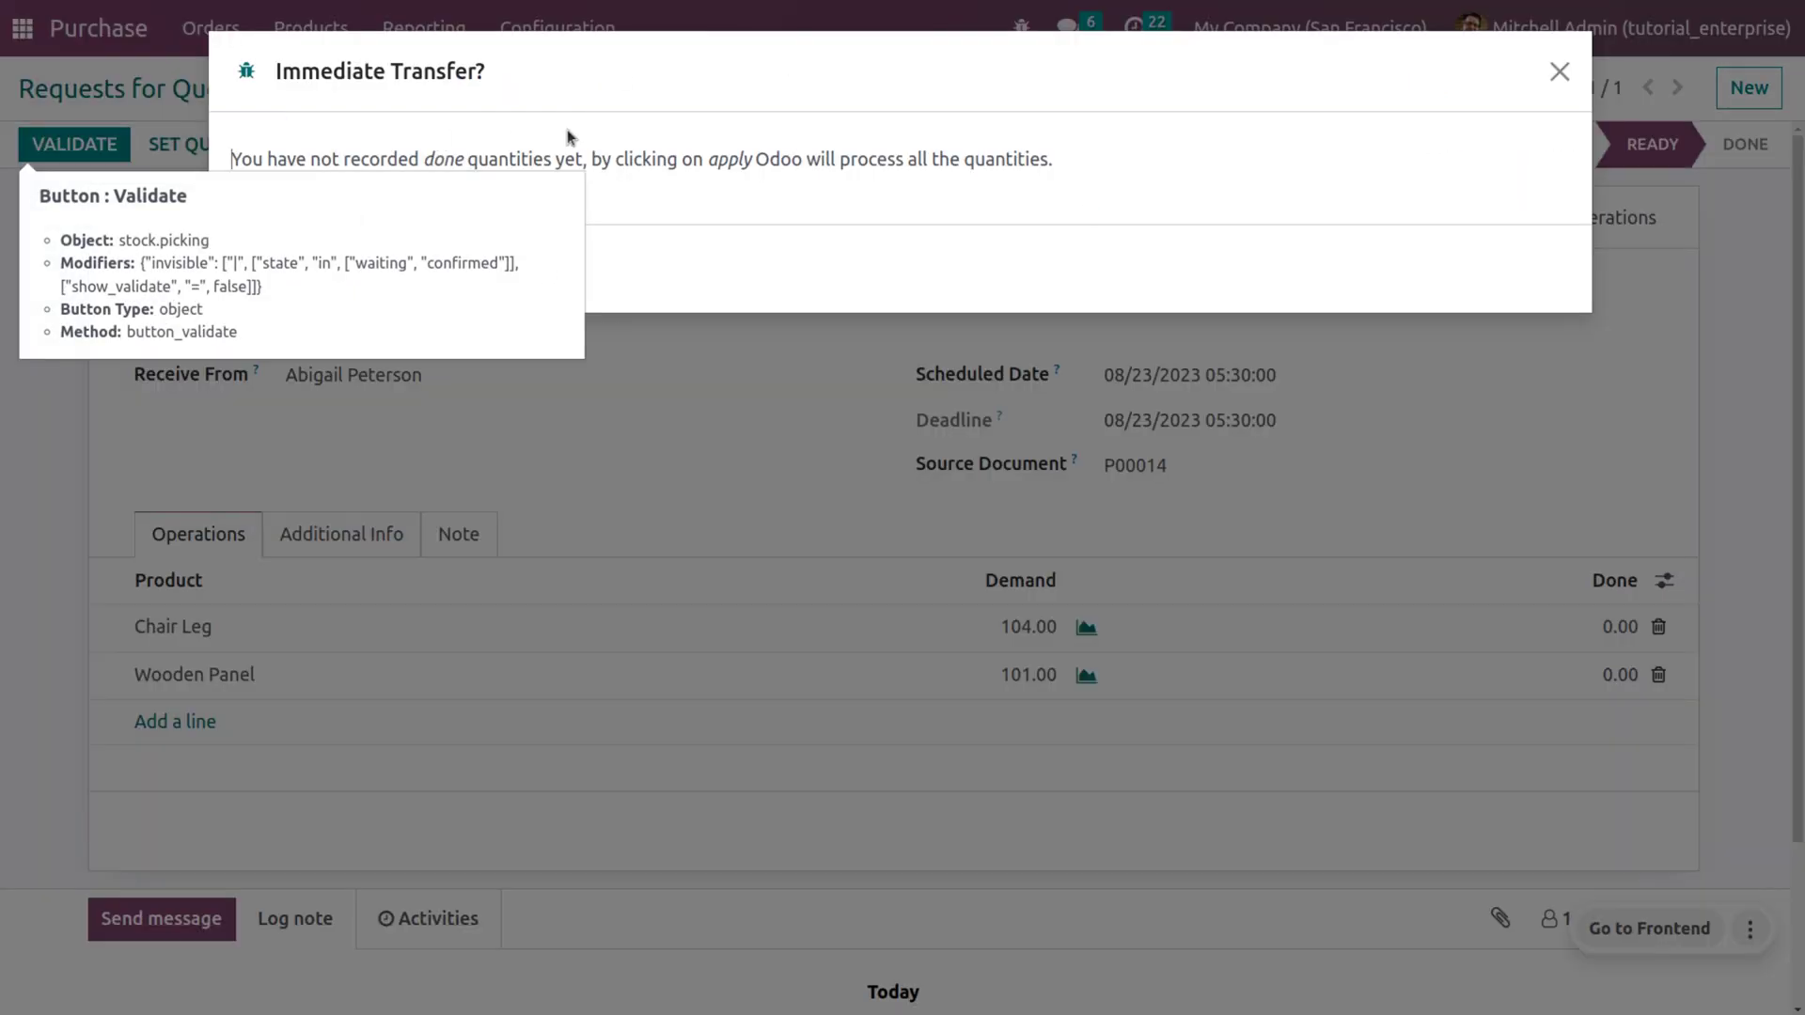
{"action": "left_click", "coordinate": [266, 266]}
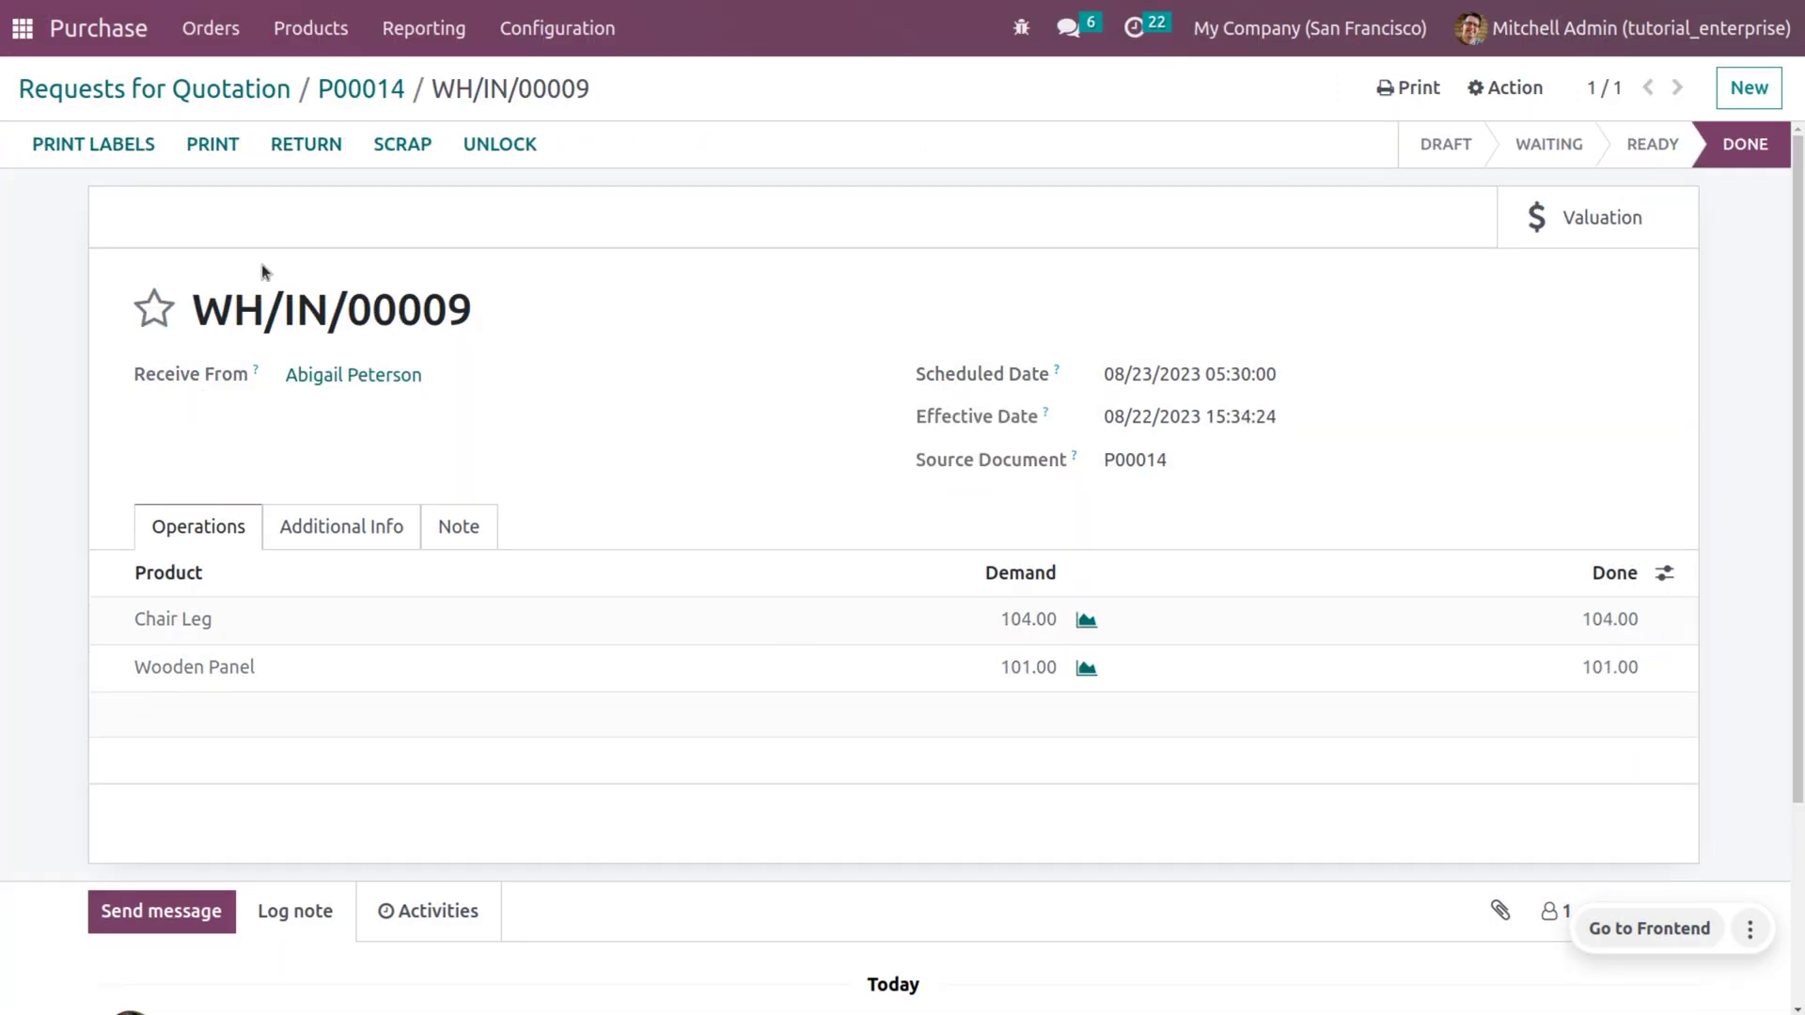
{"action": "left_click", "coordinate": [1634, 242]}
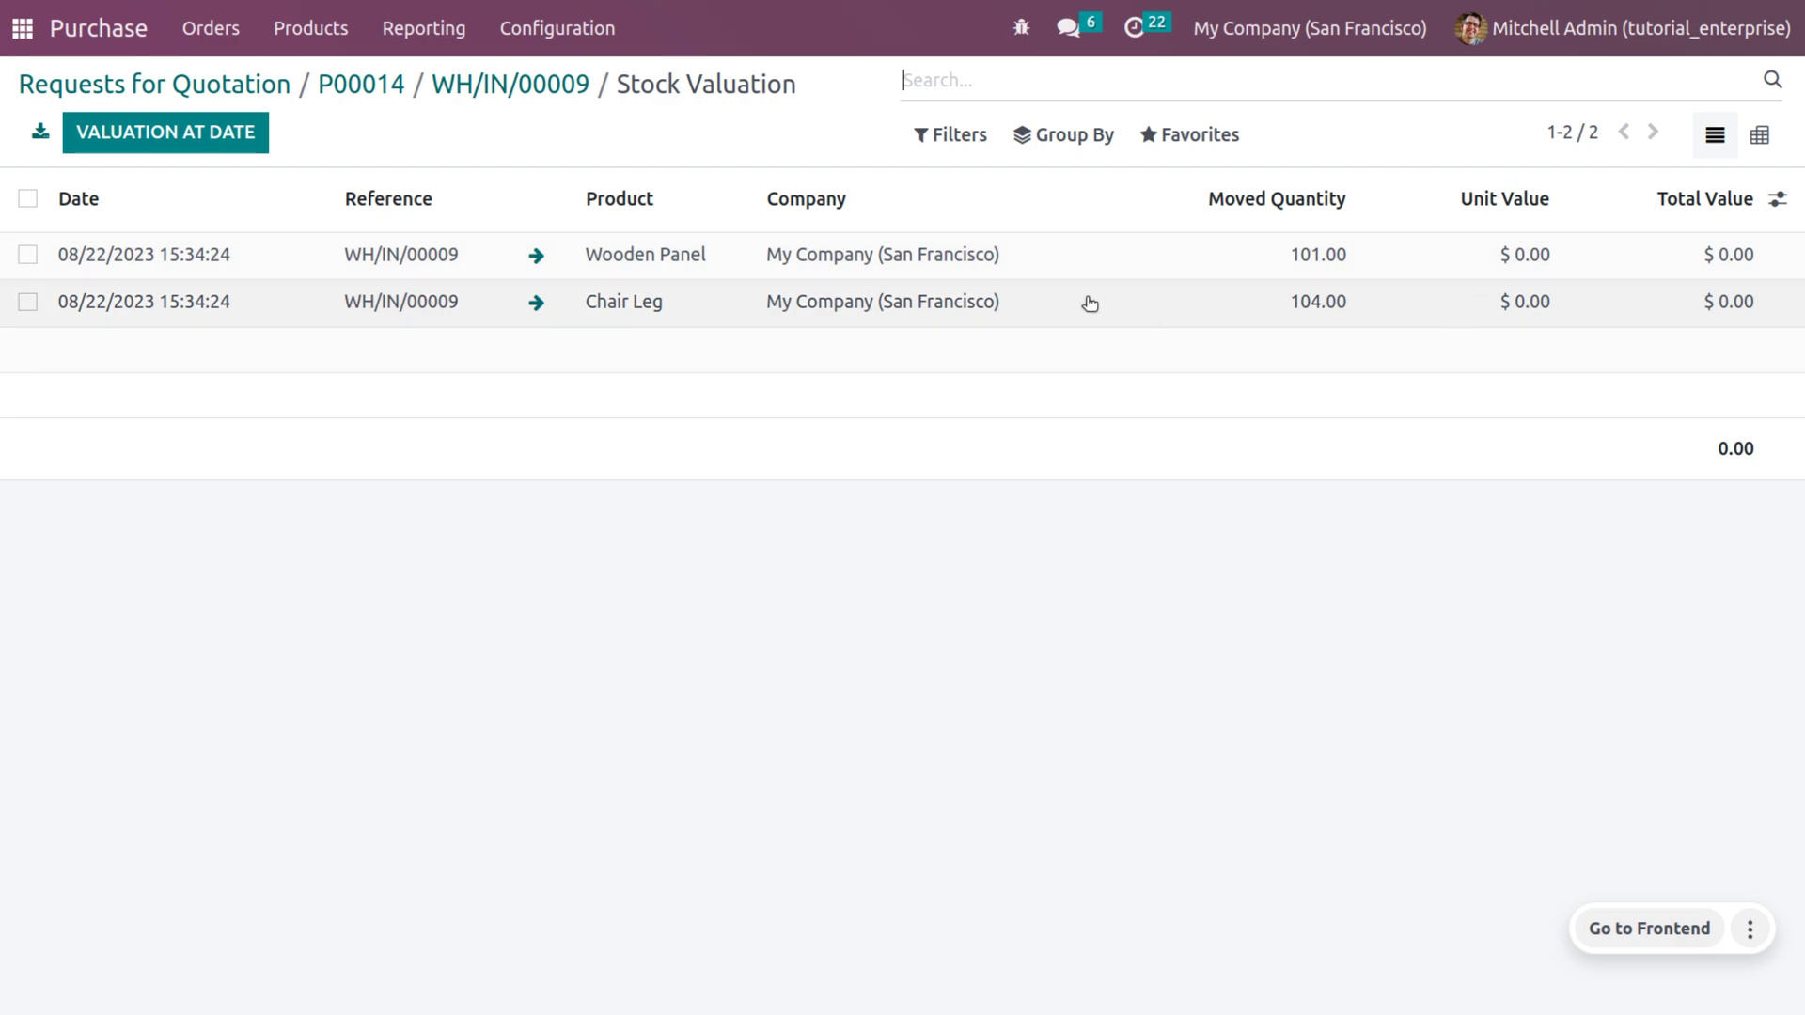
{"action": "left_click", "coordinate": [23, 28]}
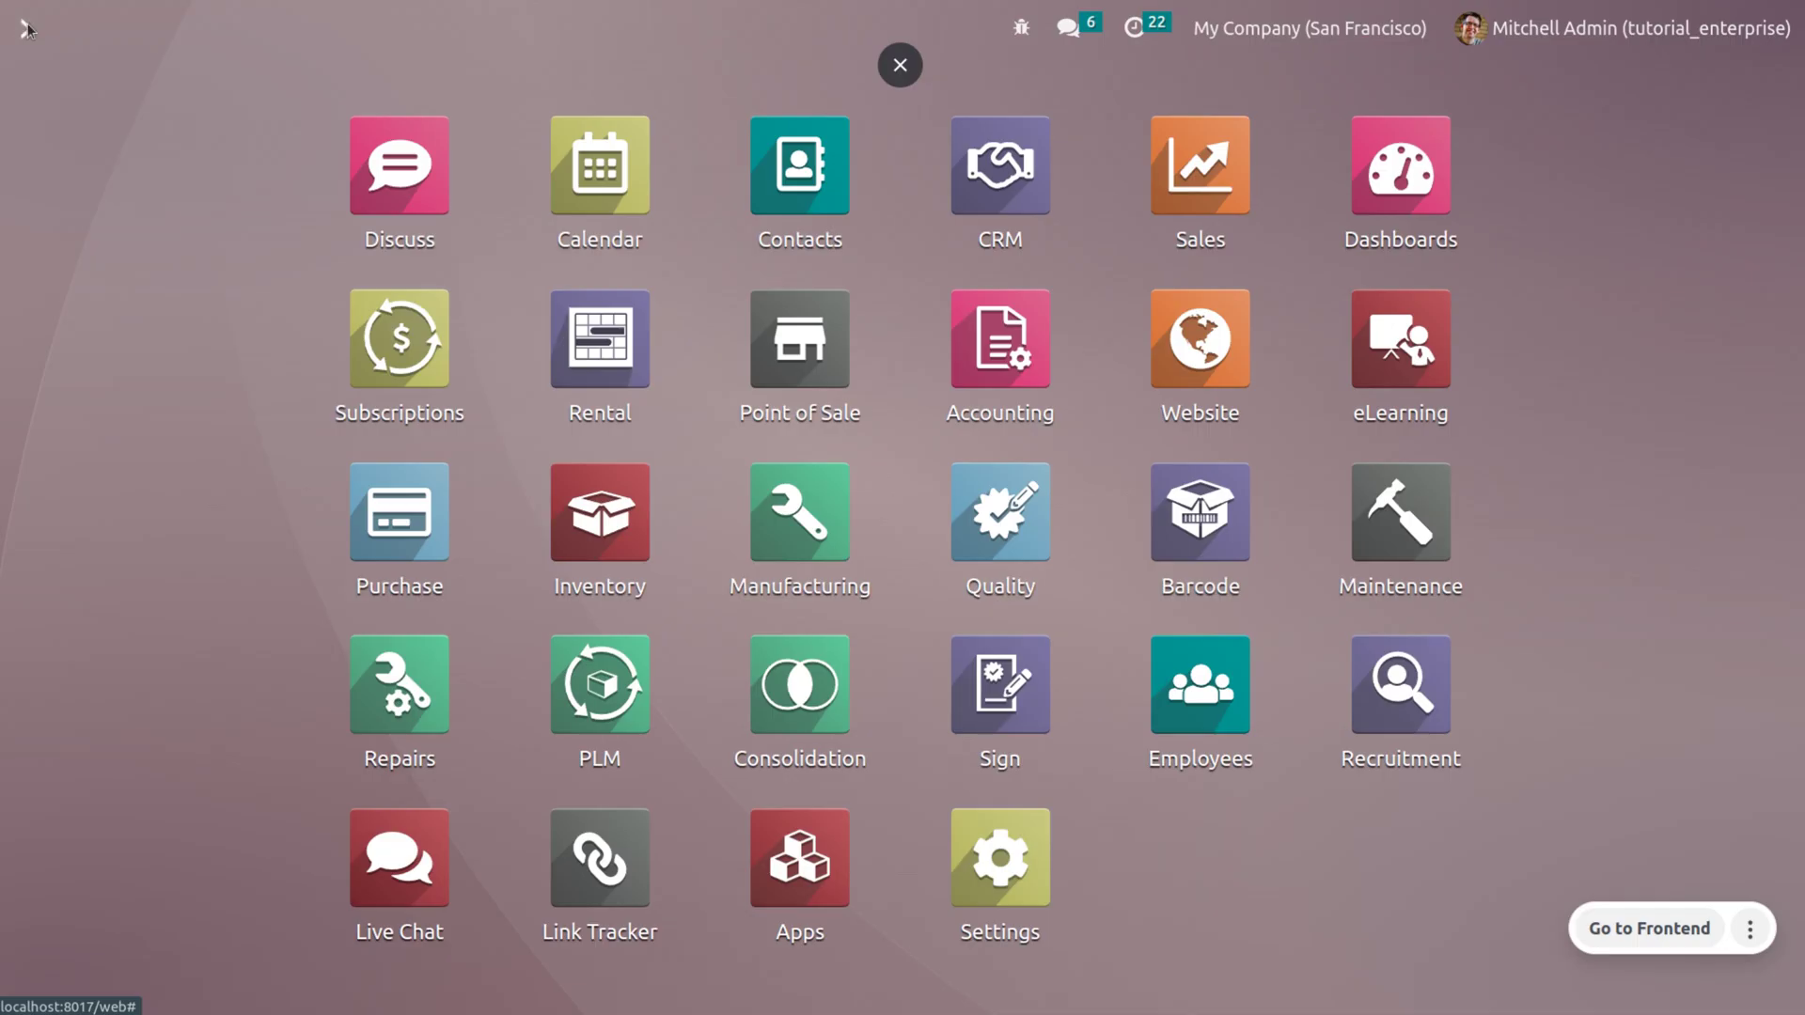
Open the Manufacturing app via 'man', view WH/MO/00001, then return to the orders list.
{"action": "type", "text": "man"}
{"action": "key", "text": "Return"}
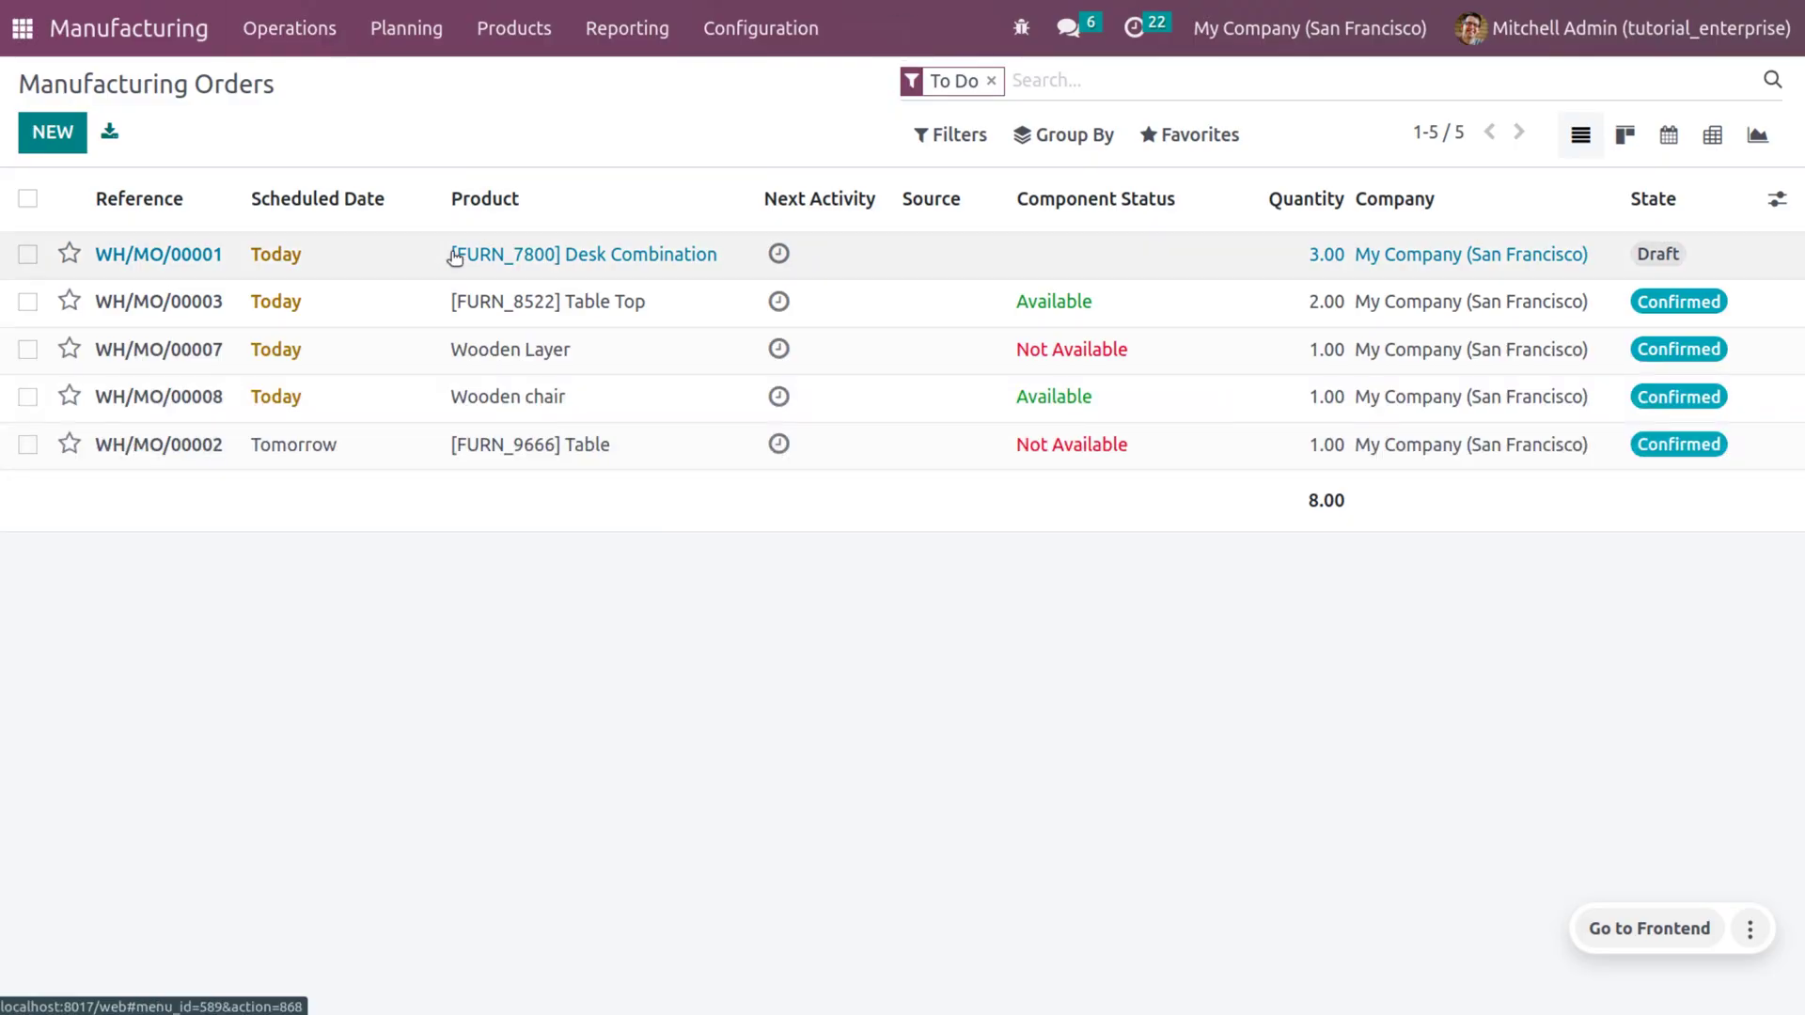
{"action": "left_click", "coordinate": [394, 263]}
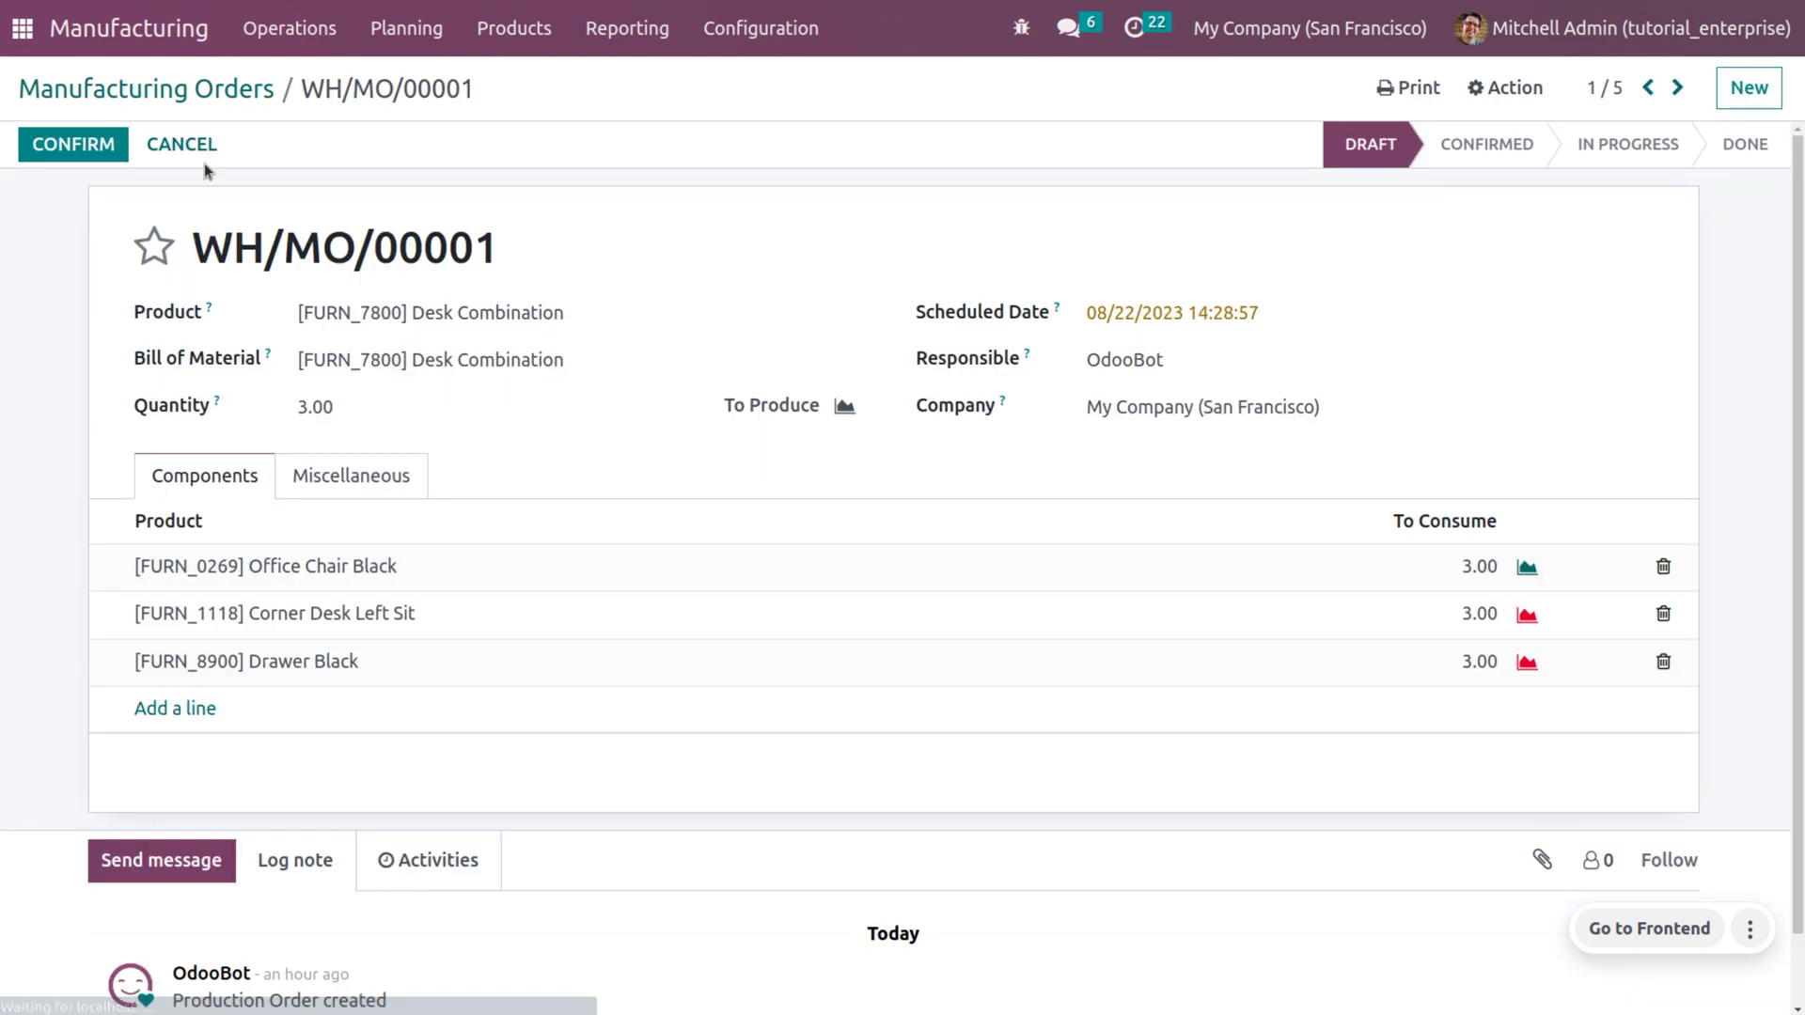
{"action": "left_click", "coordinate": [155, 86]}
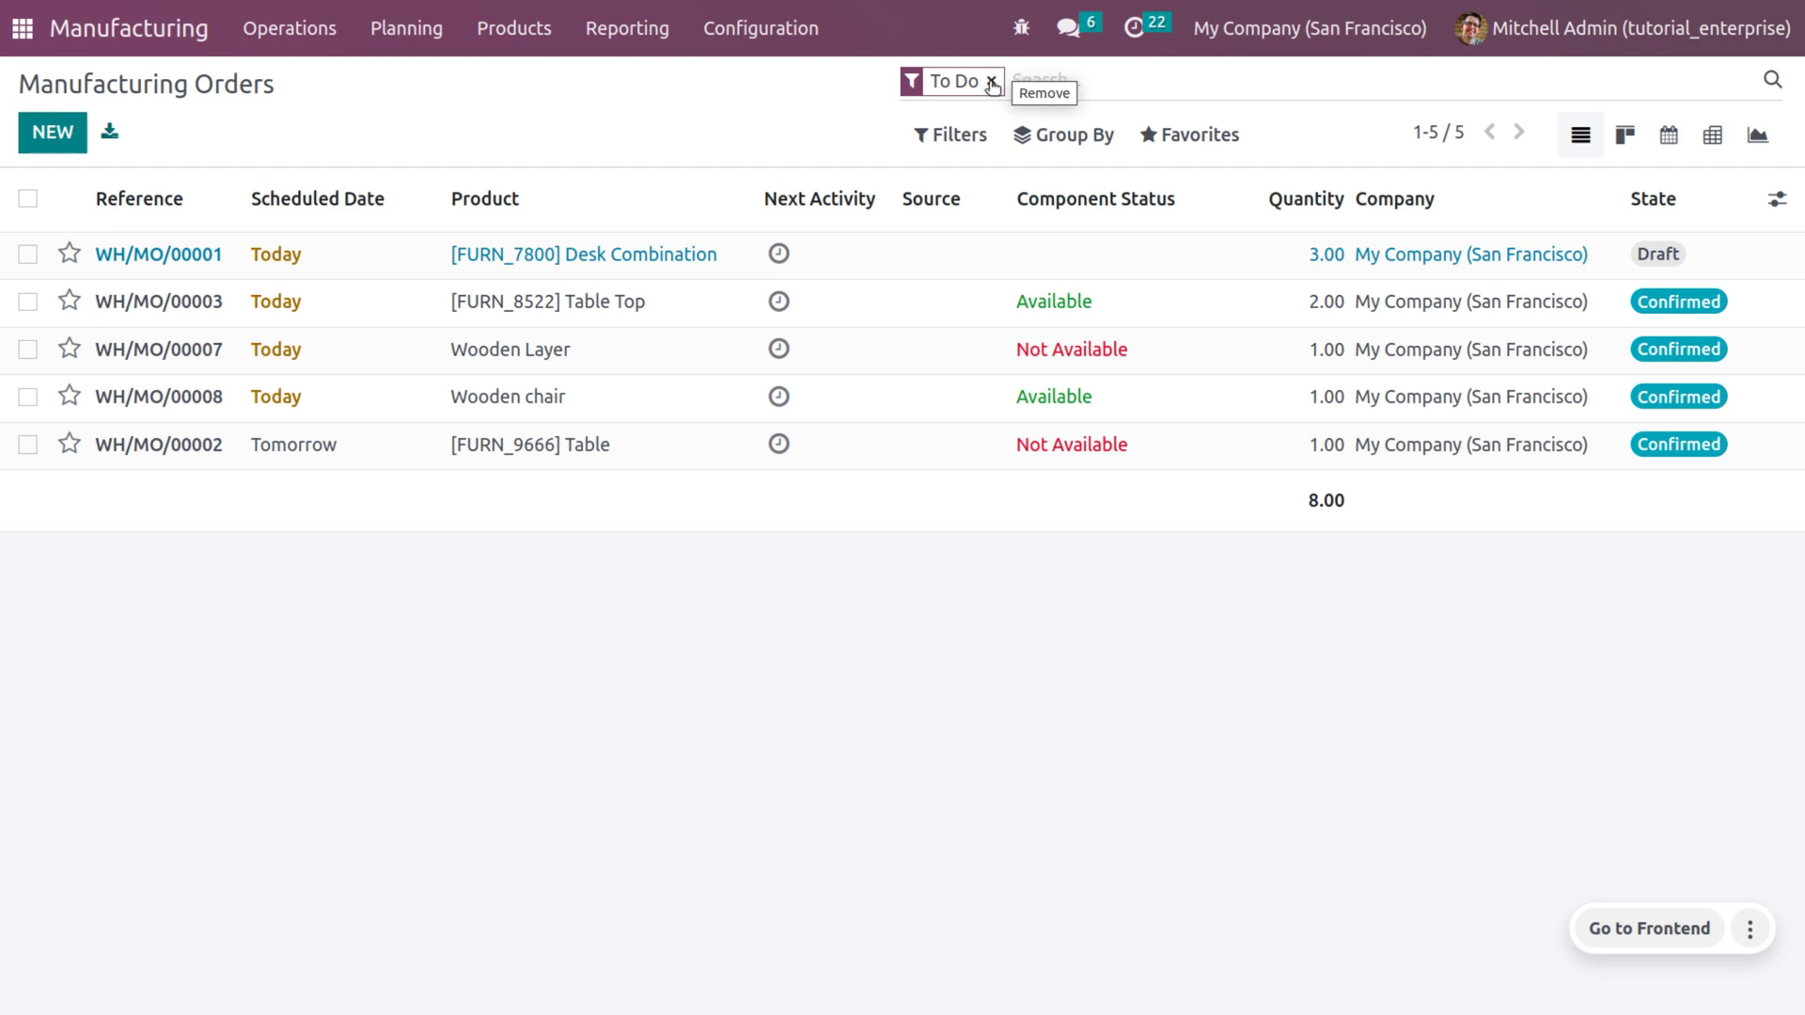
Mark WH/MO/00008 done, producing 1 Wooden chair from 4 Chair Legs and 1 Wooden Panel.
{"action": "left_click", "coordinate": [669, 399]}
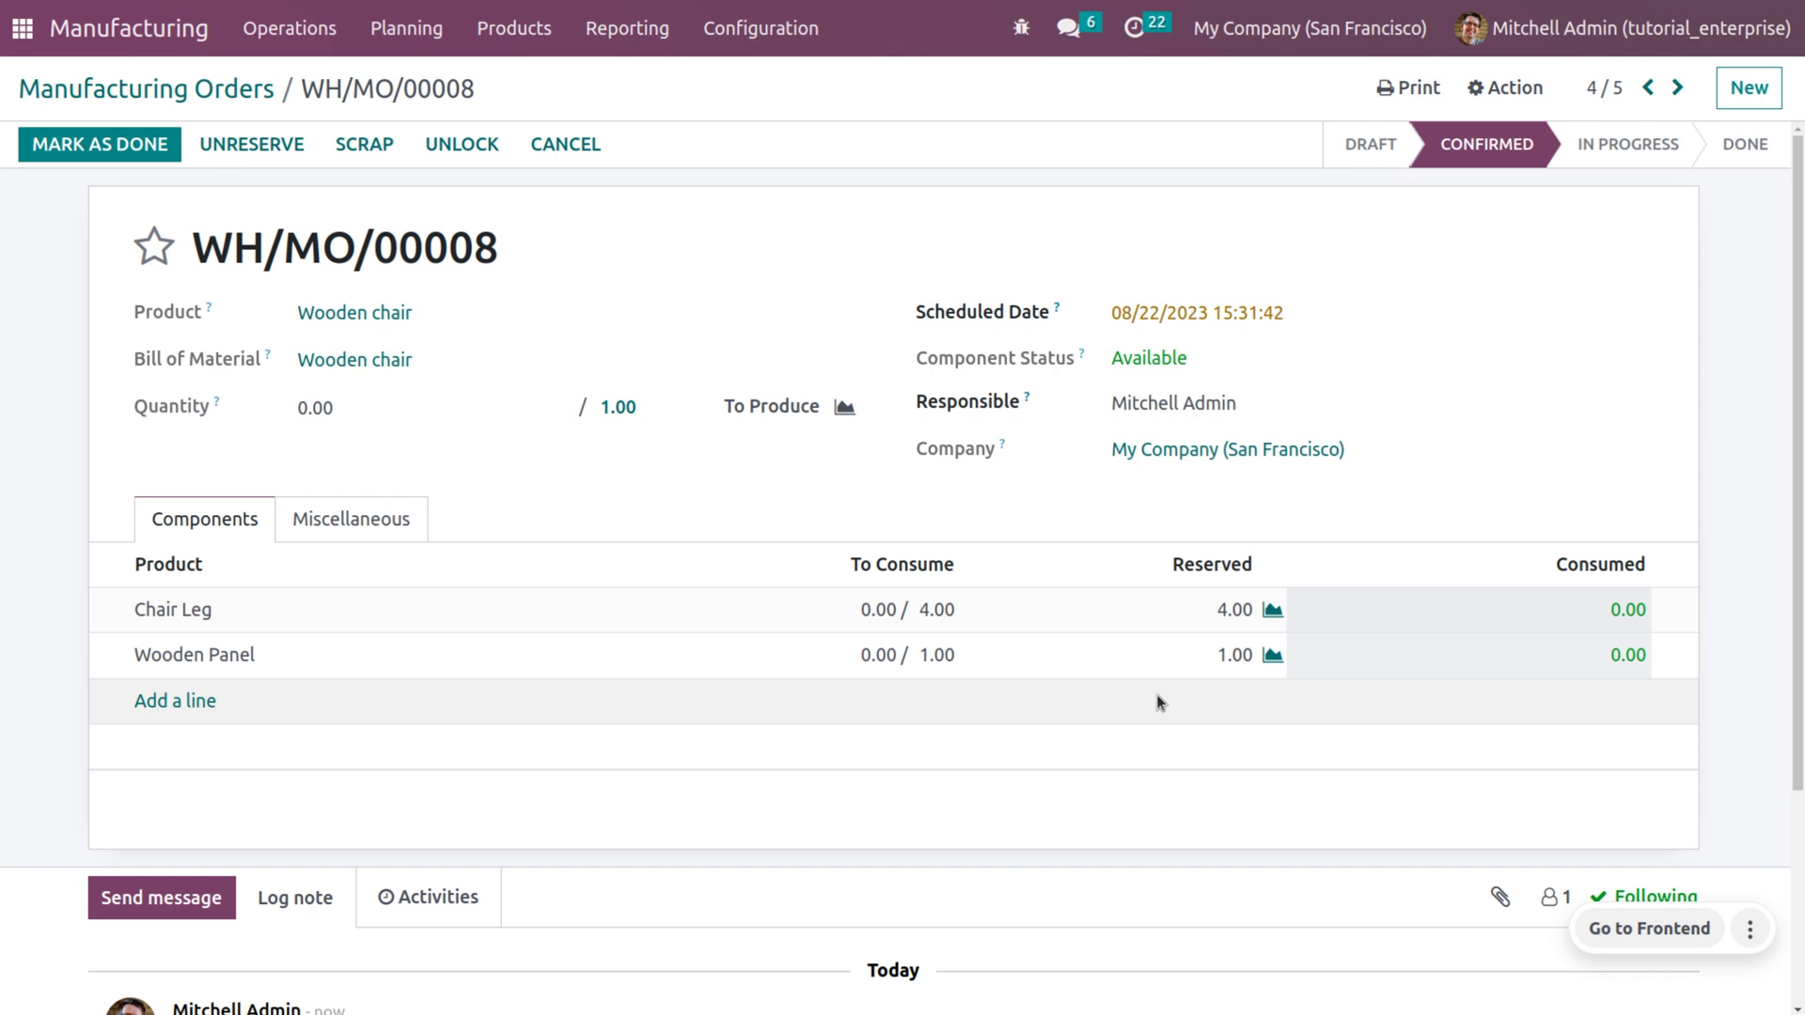
{"action": "left_click", "coordinate": [73, 154]}
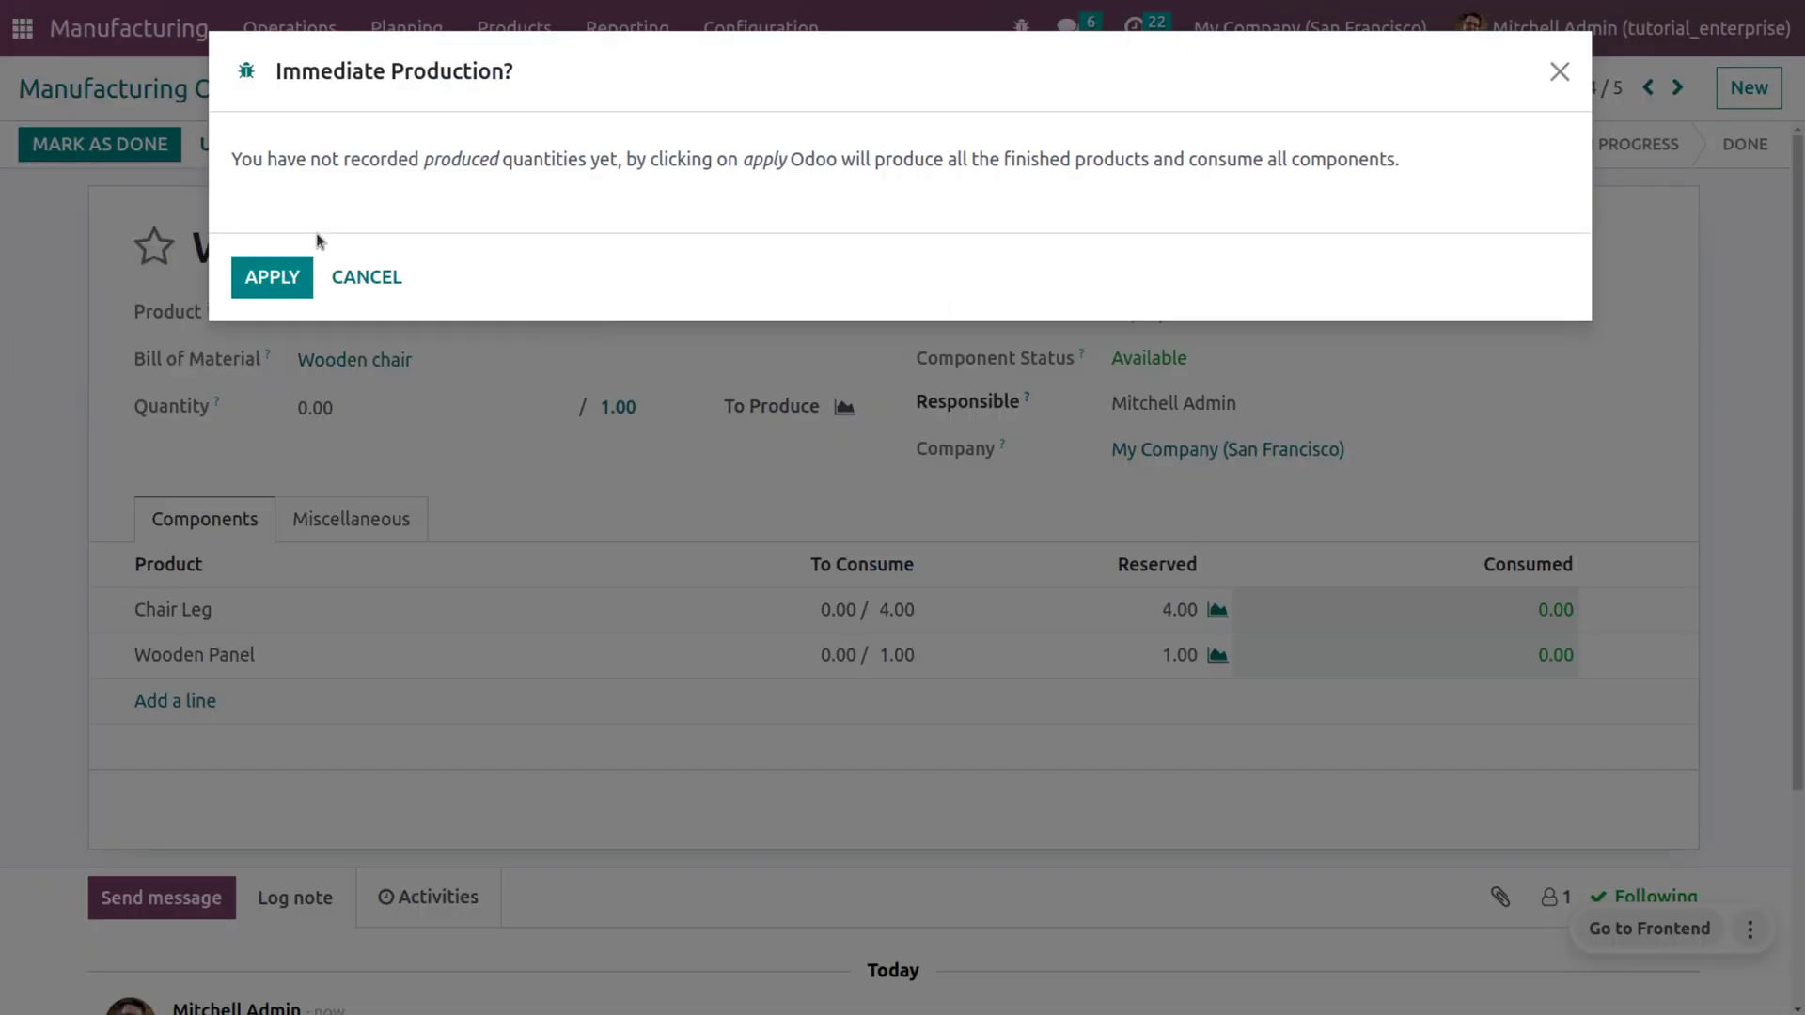
{"action": "left_click", "coordinate": [270, 276]}
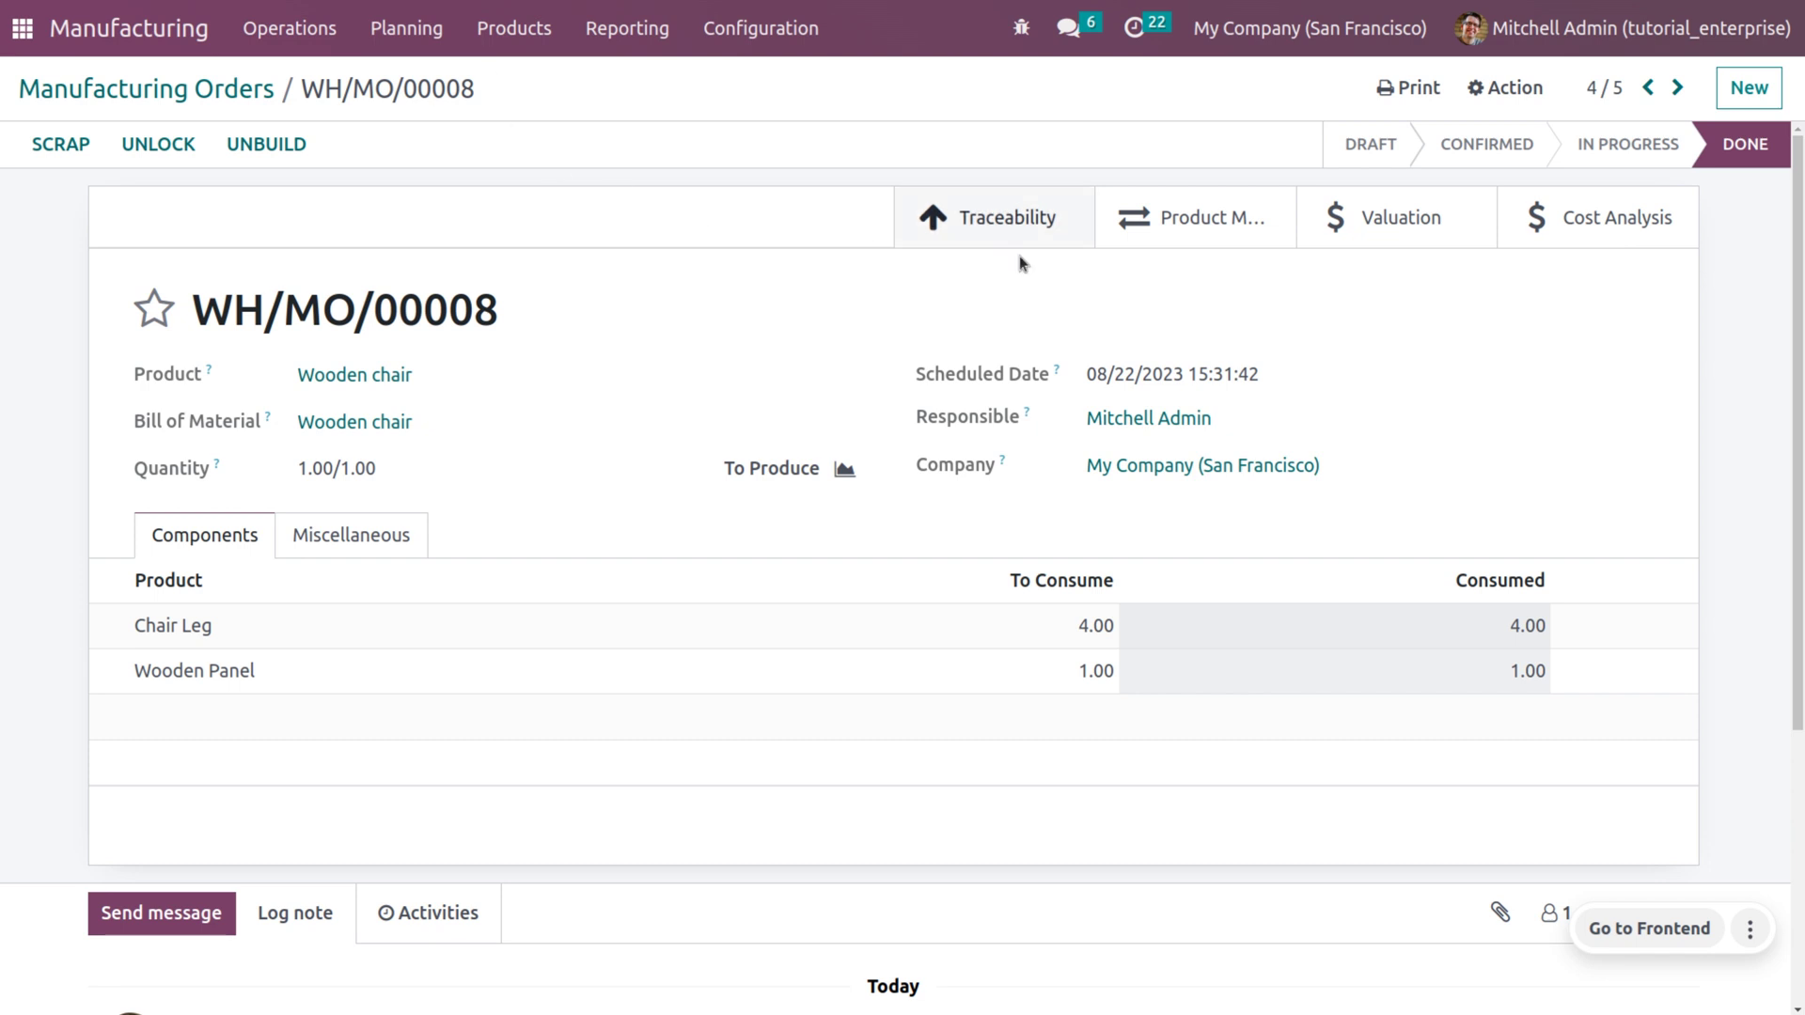
{"action": "left_click", "coordinate": [1053, 221]}
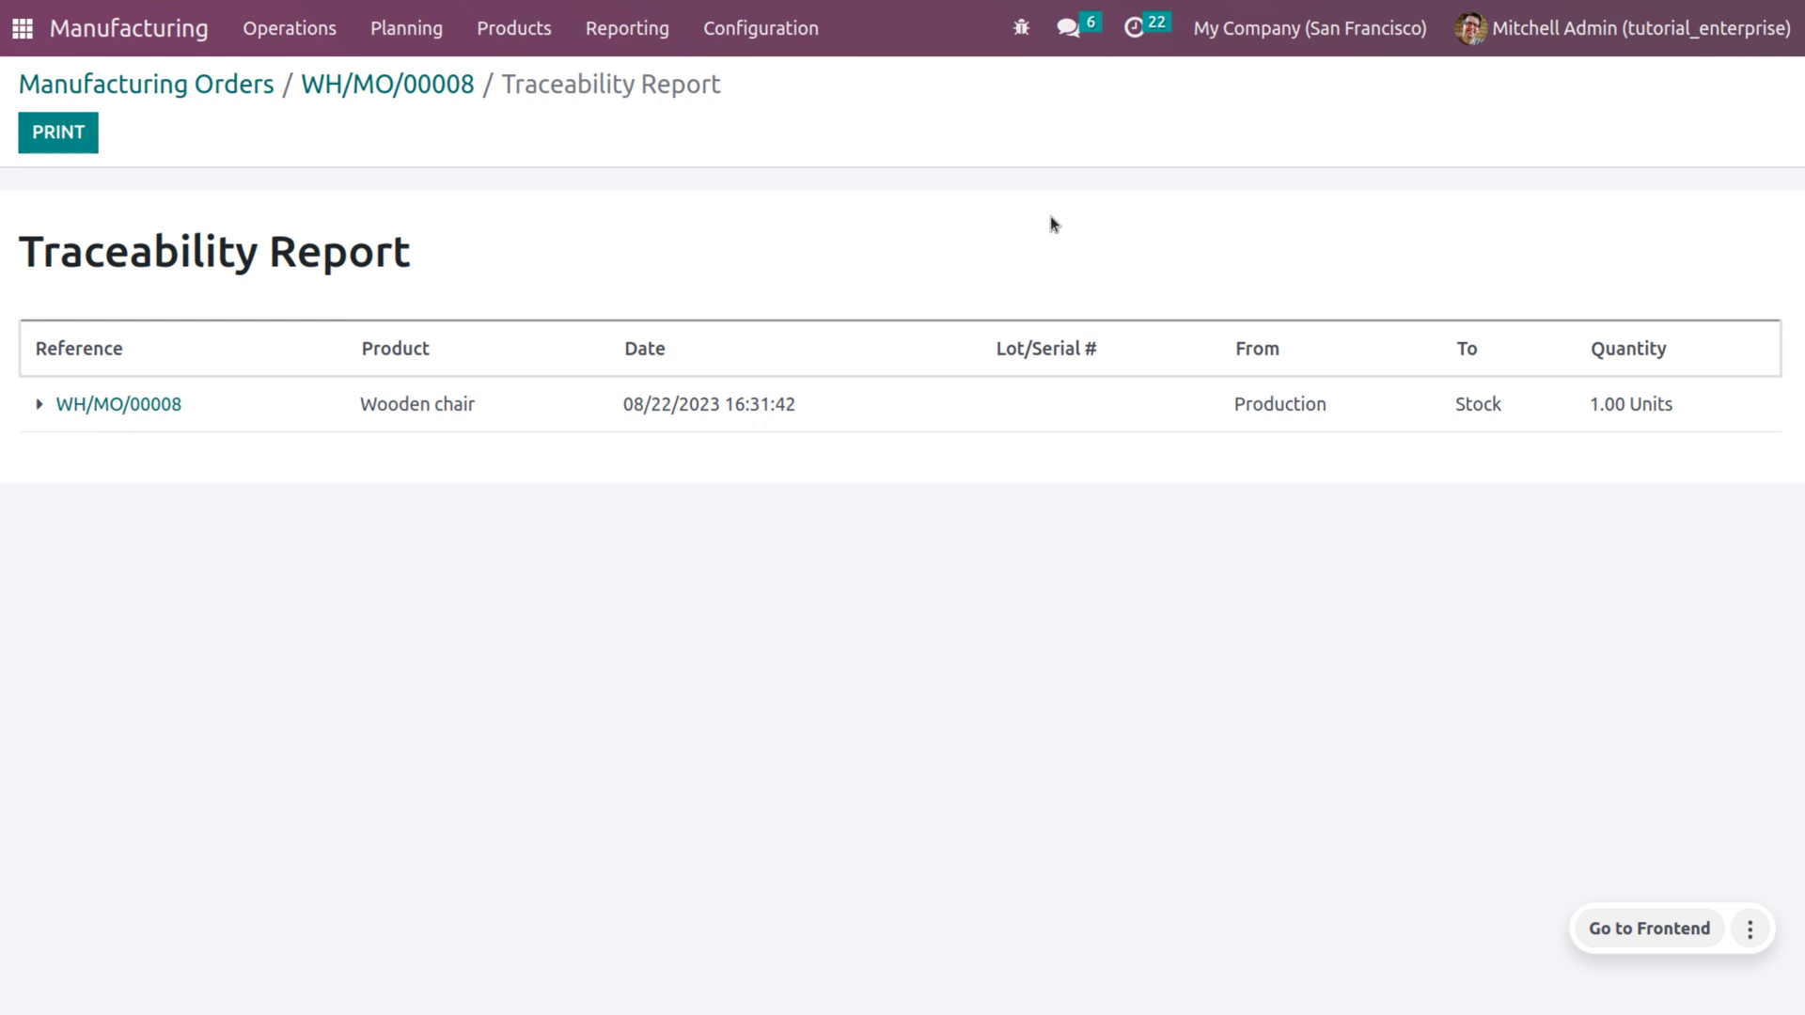
{"action": "left_click", "coordinate": [404, 89]}
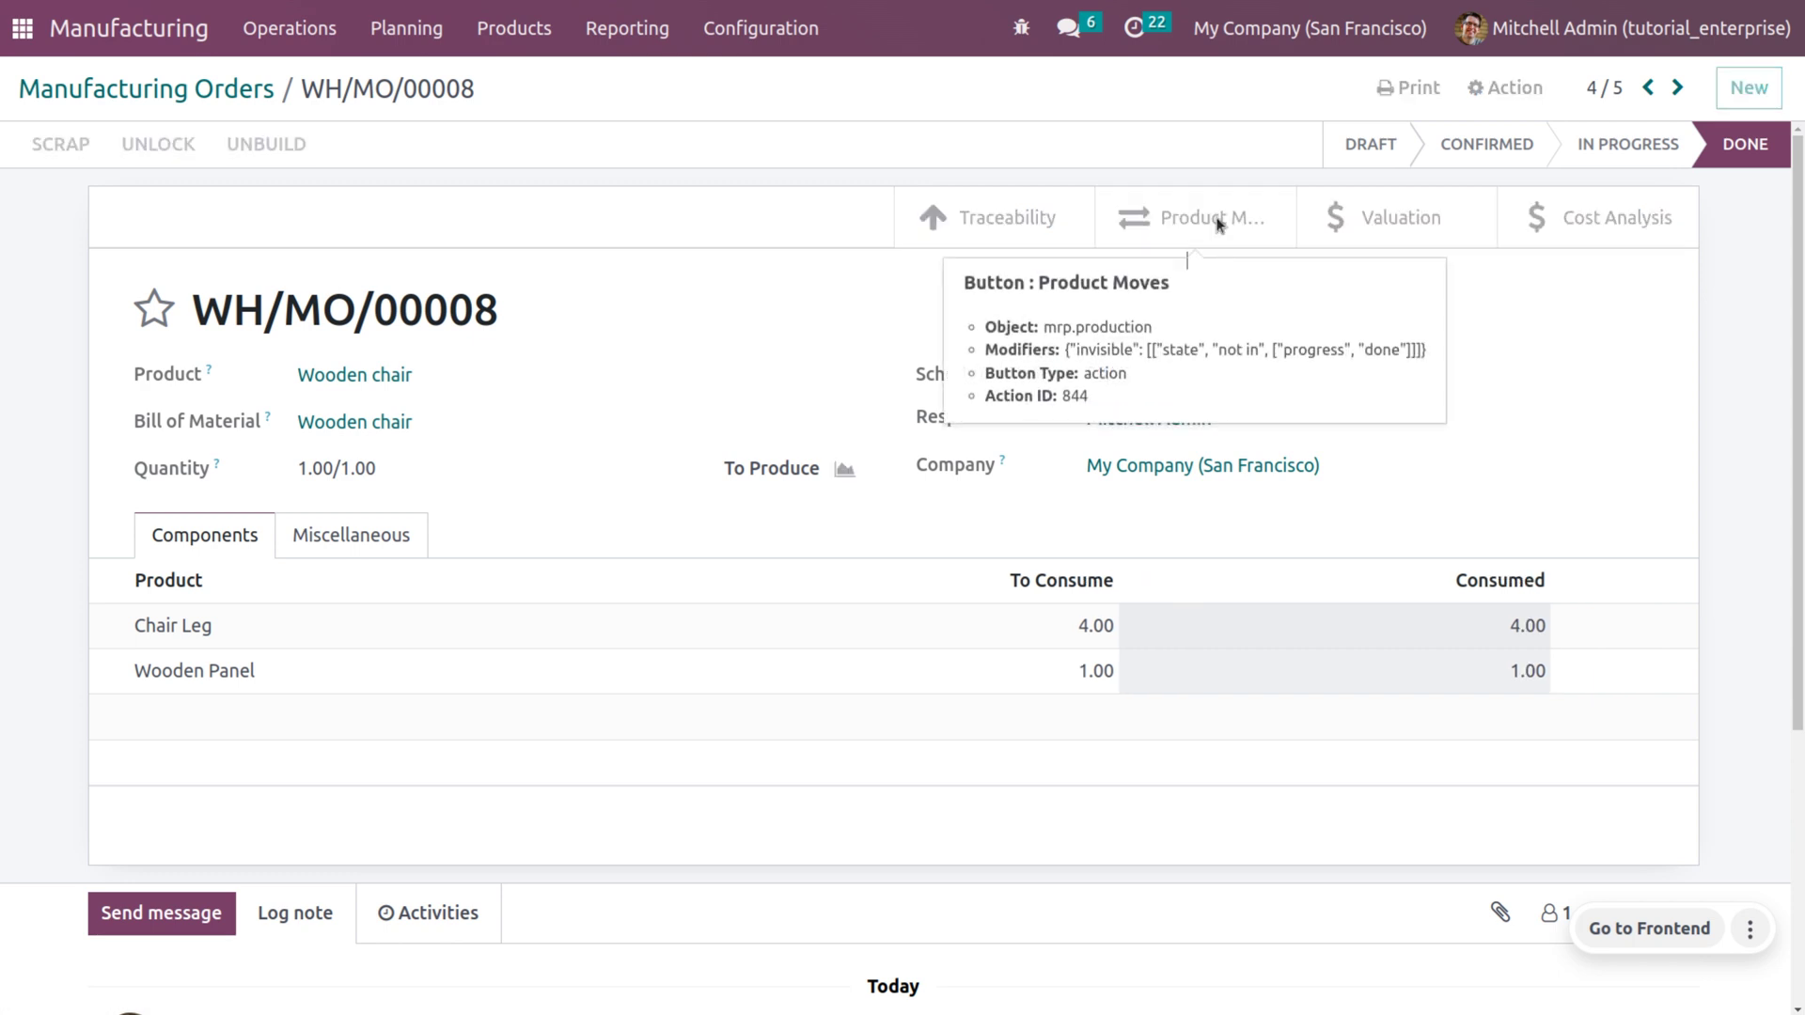
{"action": "left_click", "coordinate": [1215, 219]}
{"action": "mouse_move", "coordinate": [1220, 223]}
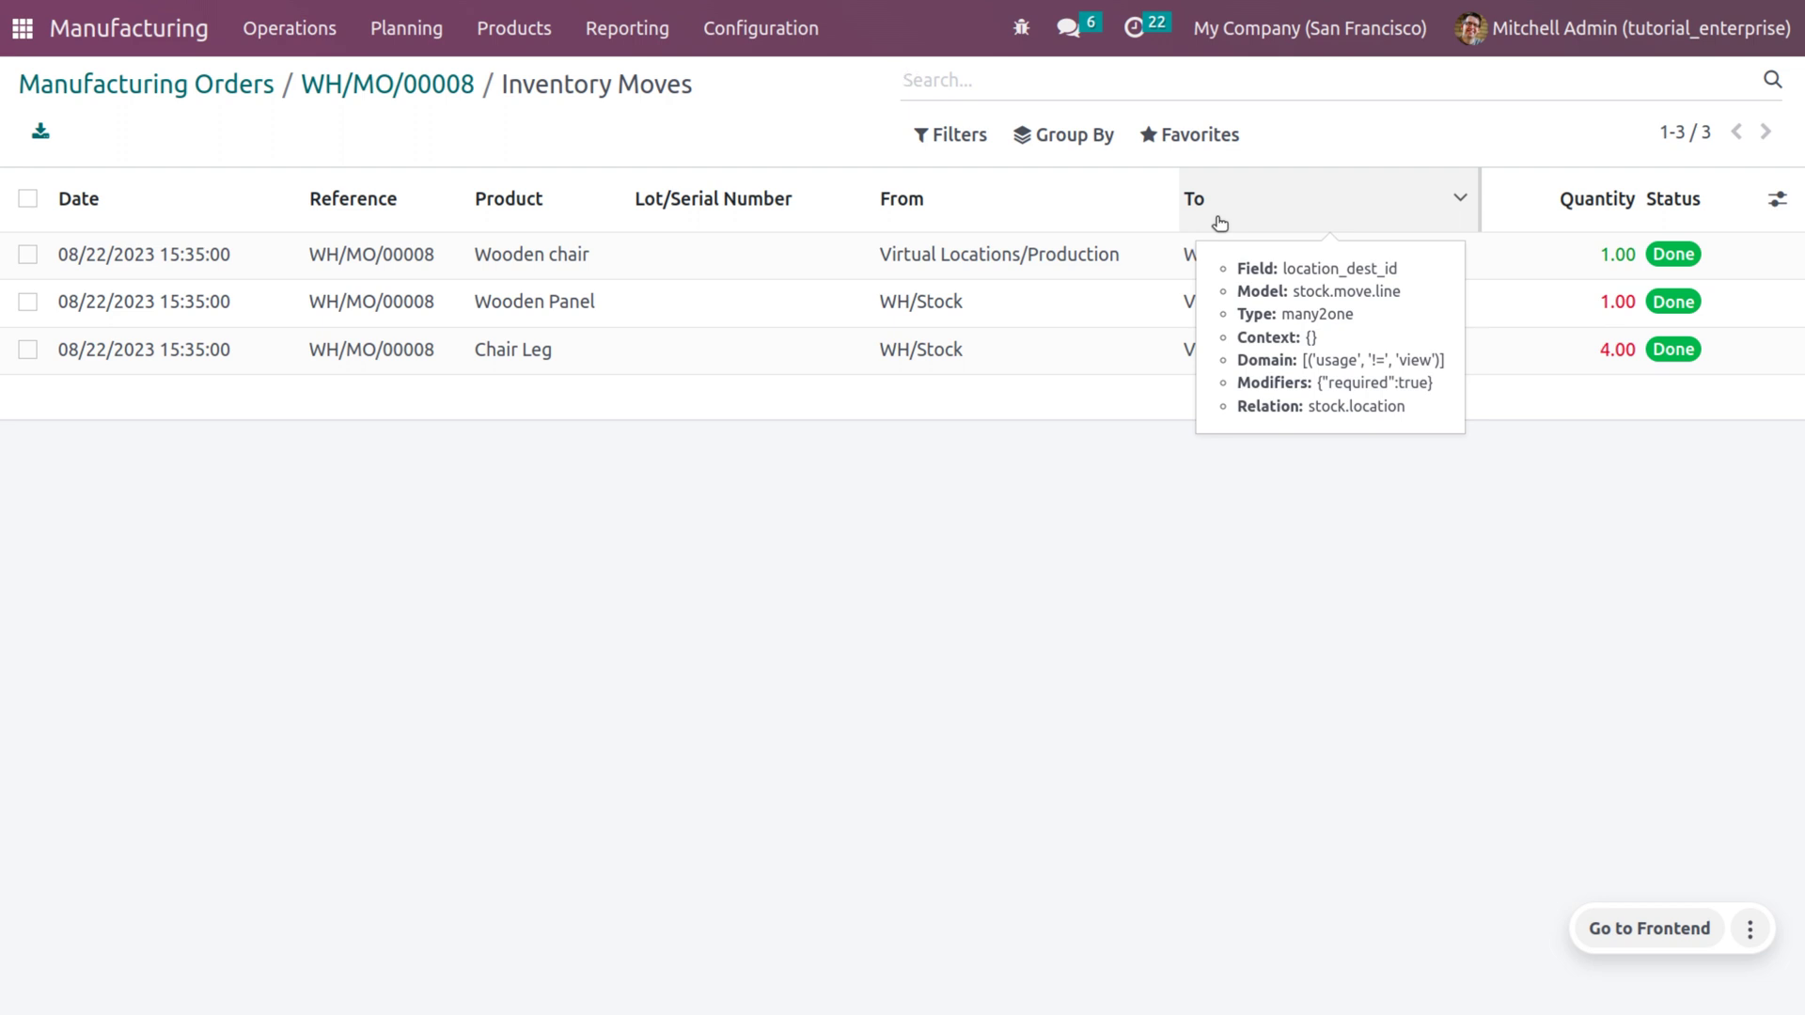
{"action": "left_click", "coordinate": [357, 89]}
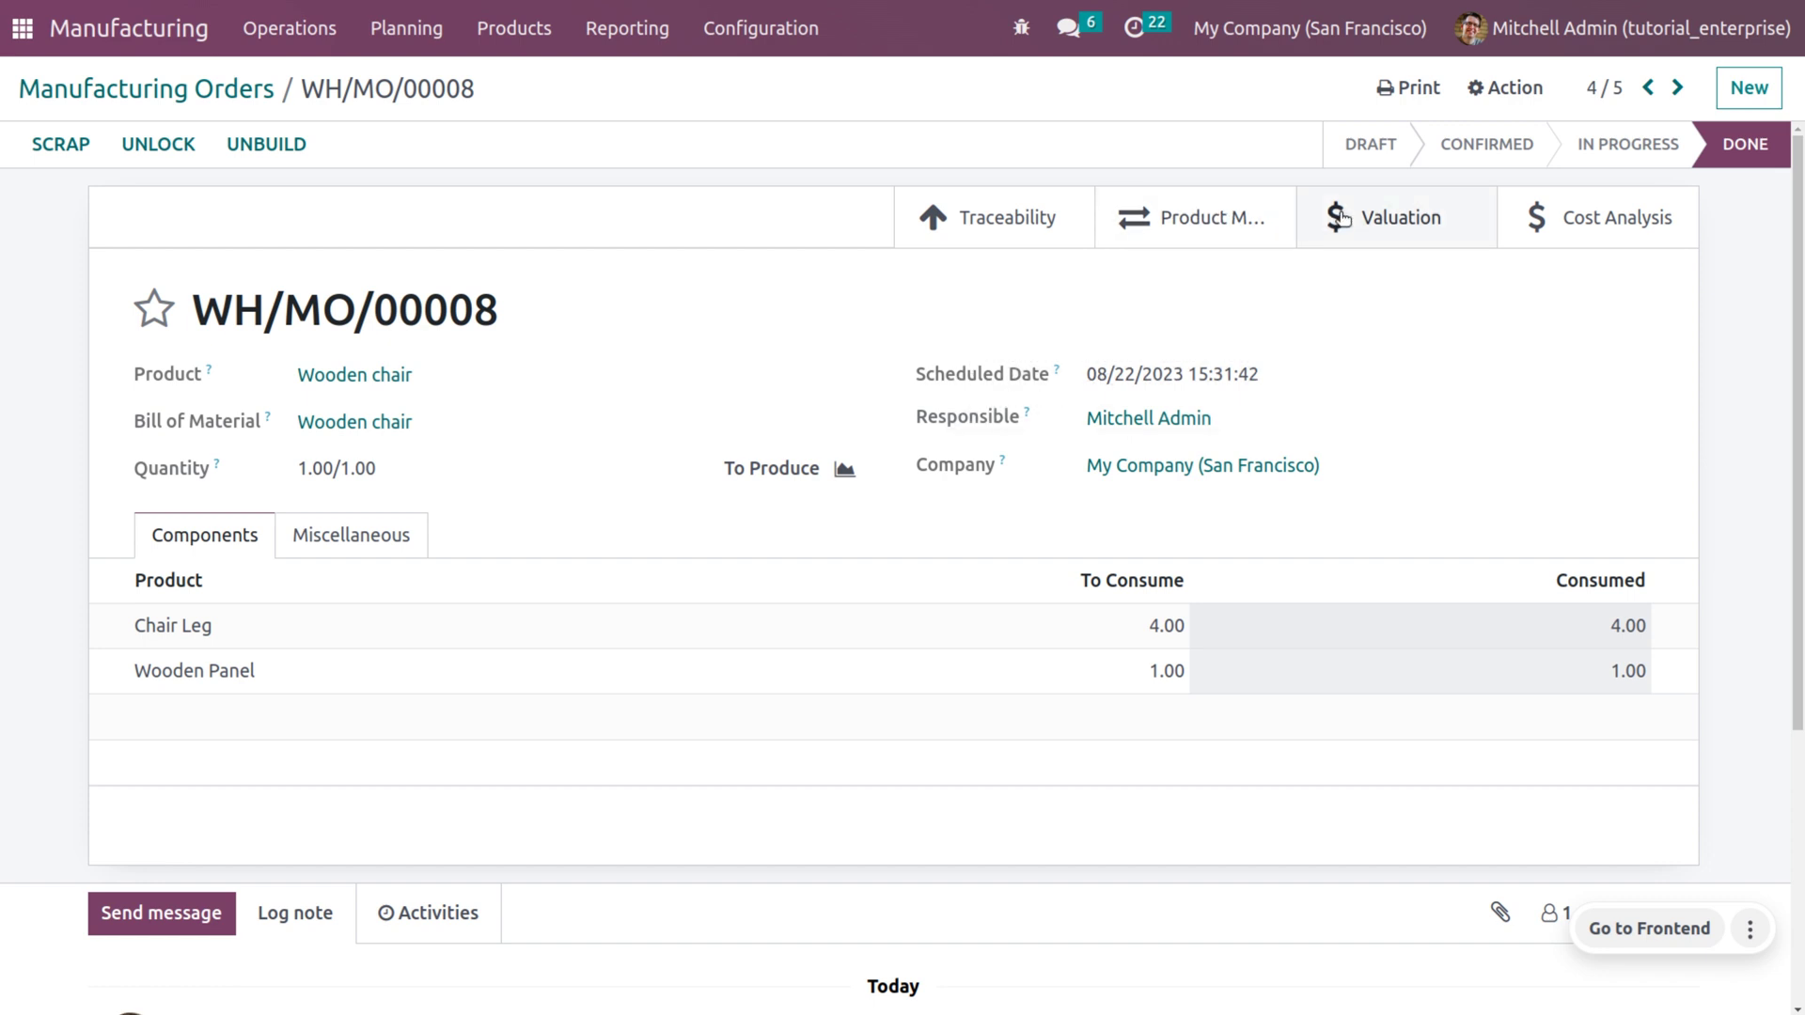
Check WH/MO/00008's stock valuation, then open its Cost Analysis report.
{"action": "left_click", "coordinate": [1341, 219]}
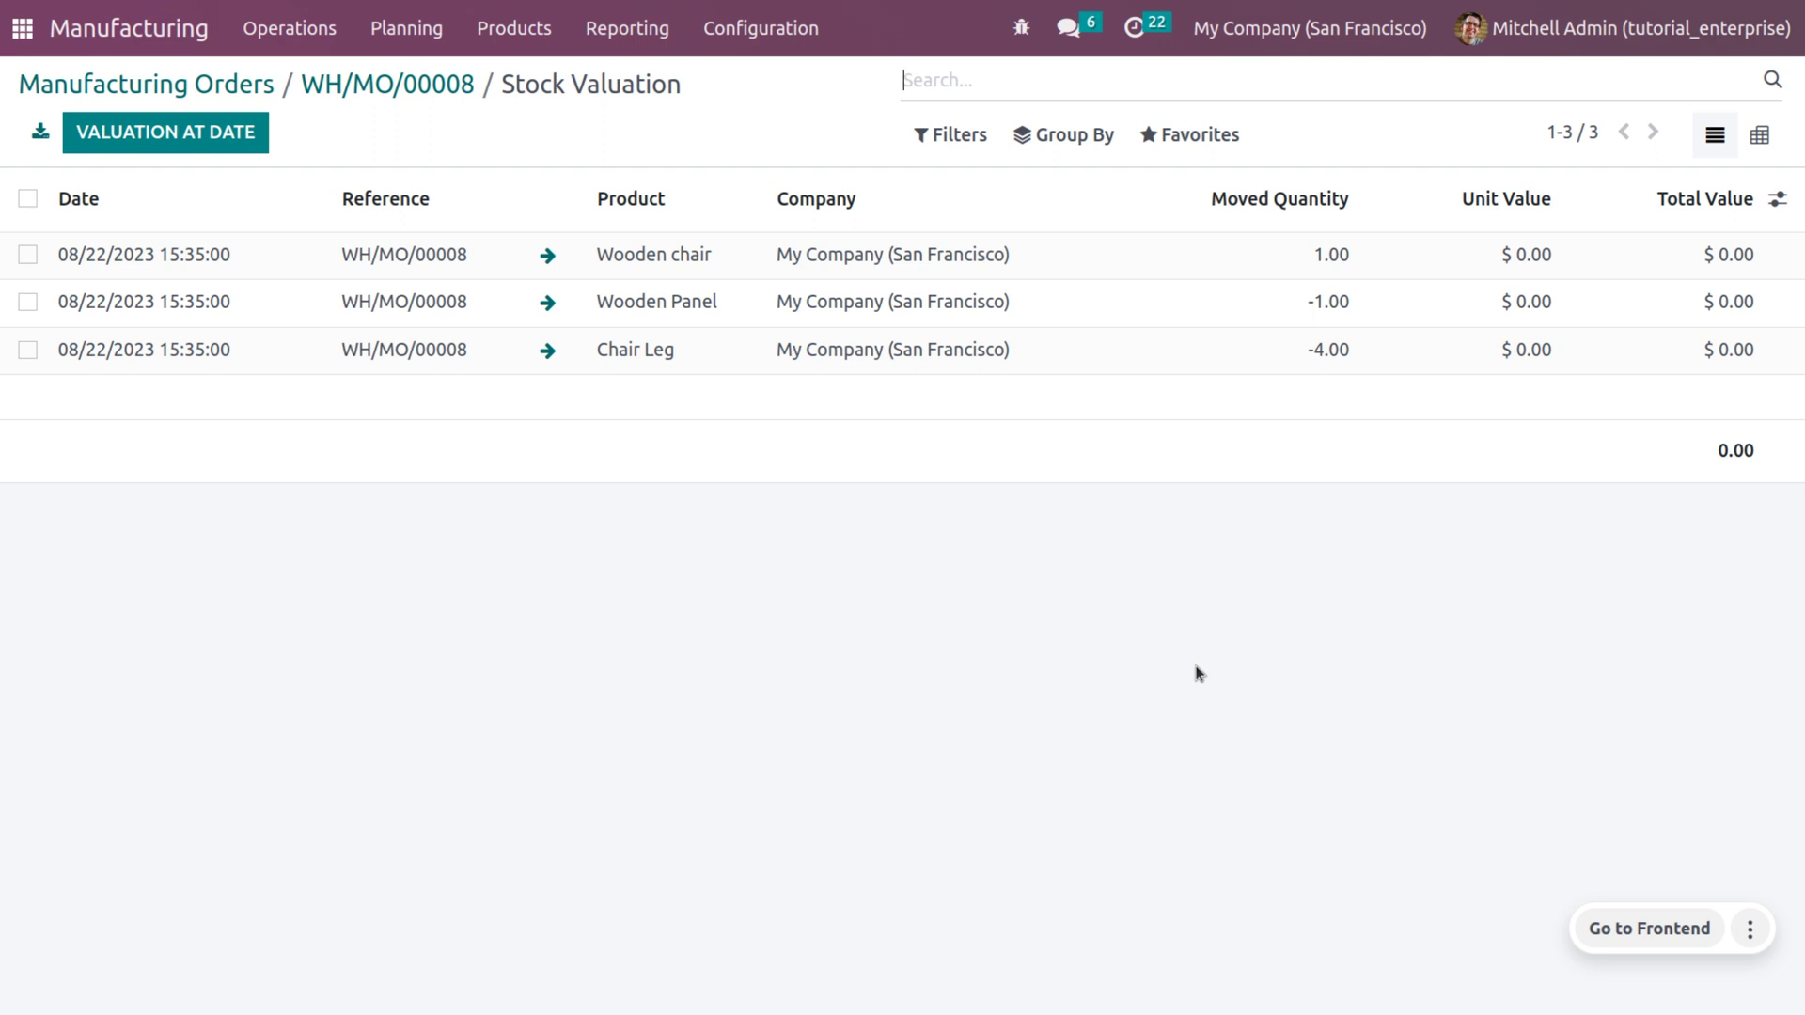
{"action": "left_click", "coordinate": [400, 78]}
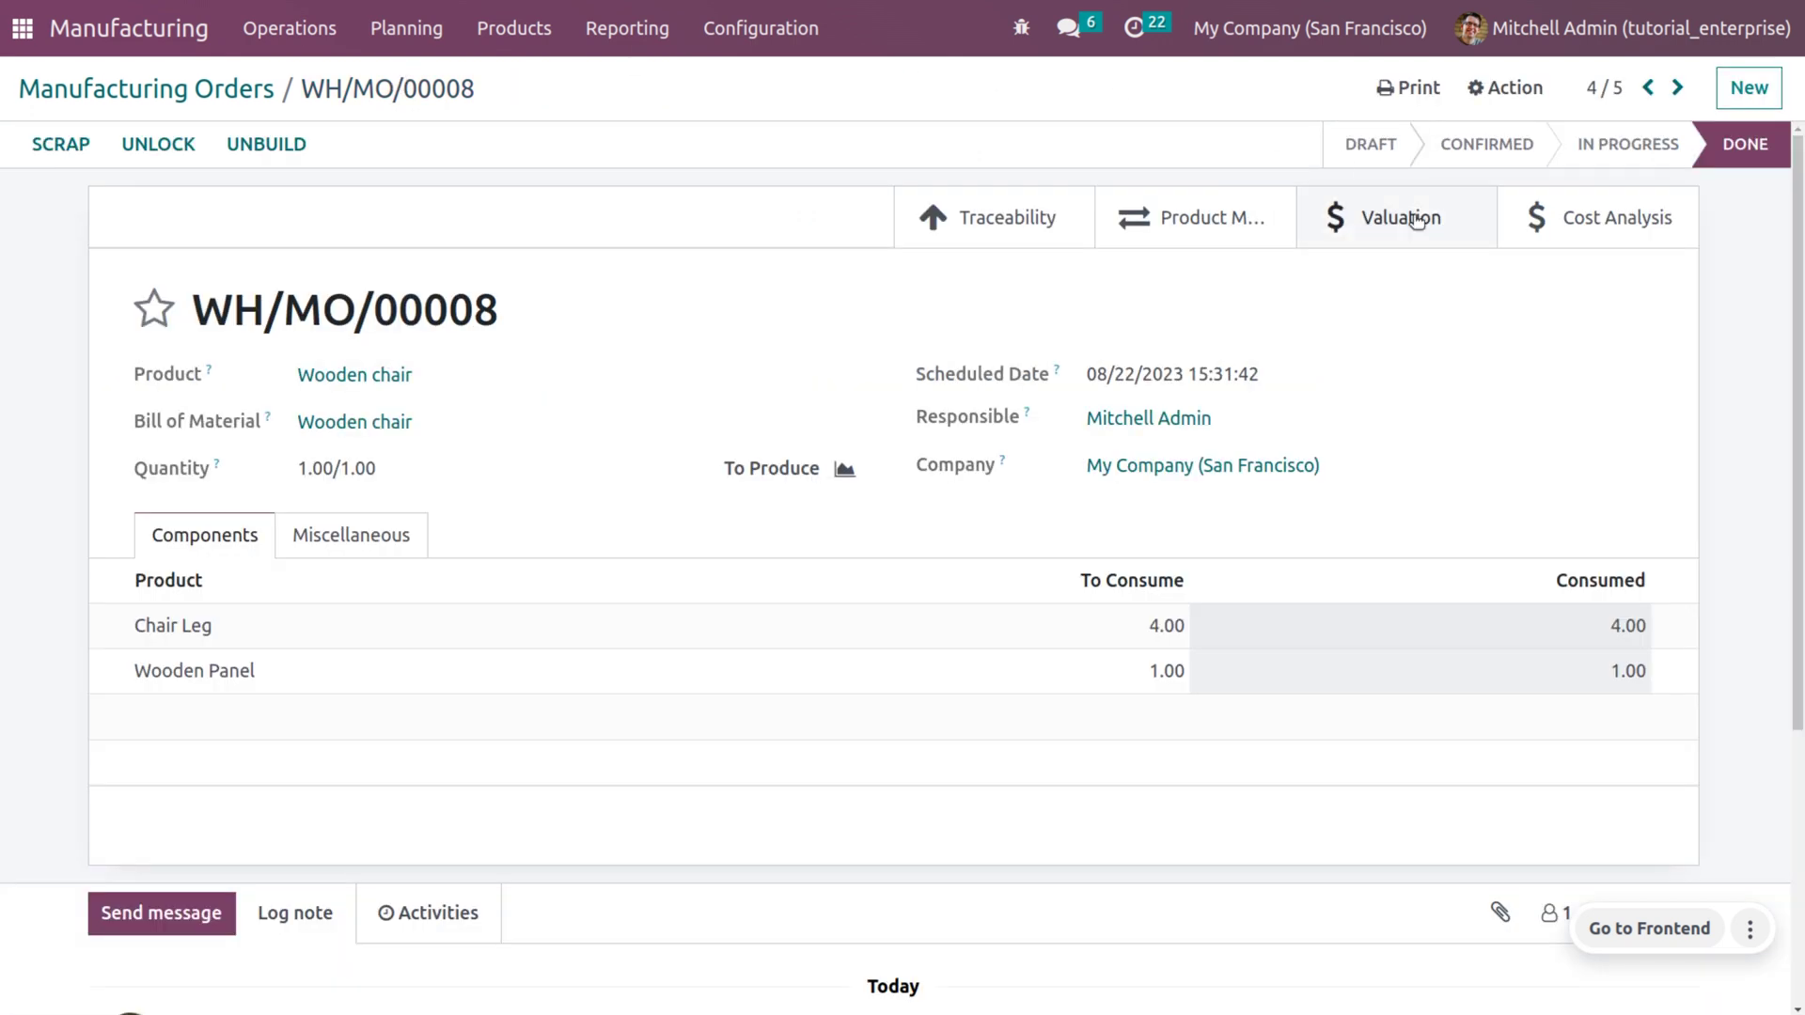
{"action": "left_click", "coordinate": [1638, 238]}
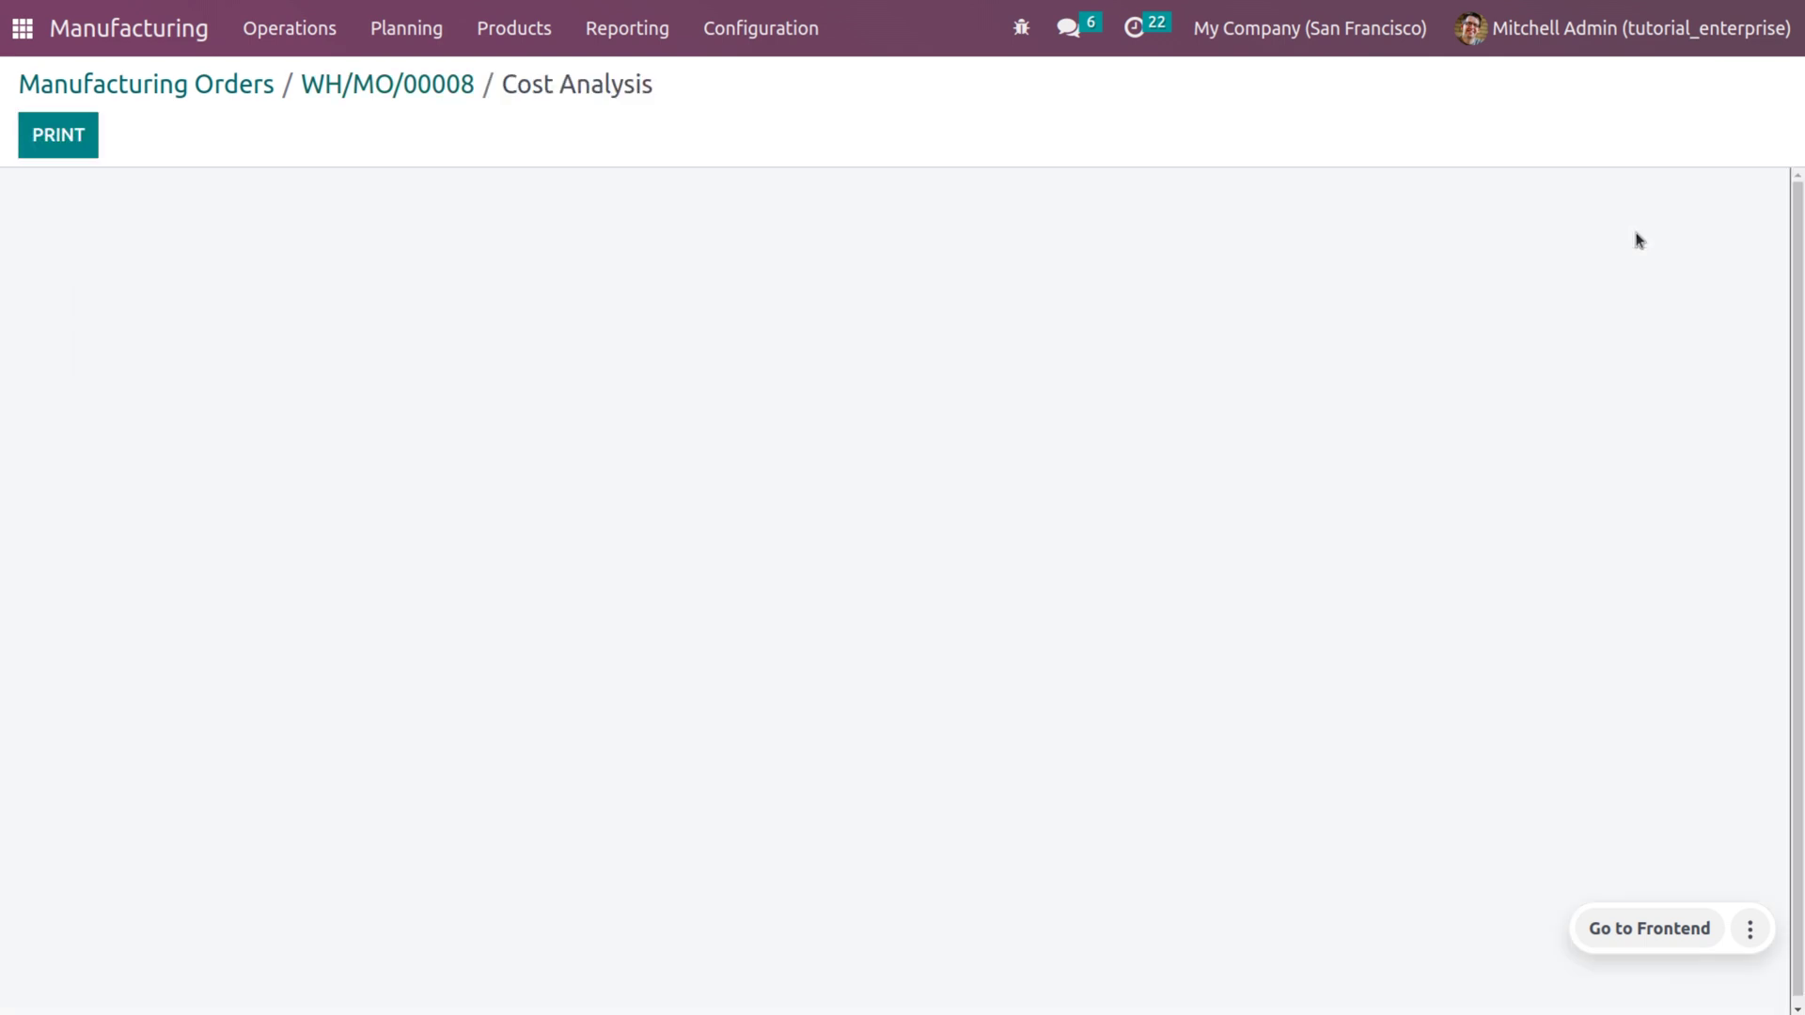